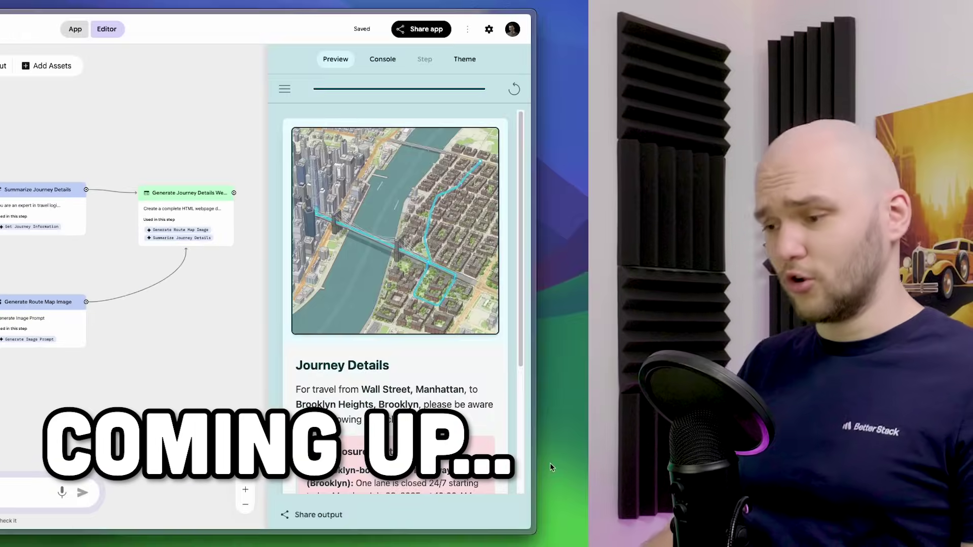
Widen the Preview panel so the route map and Journey Details fill more of the window
drag(268, 309, 150, 330)
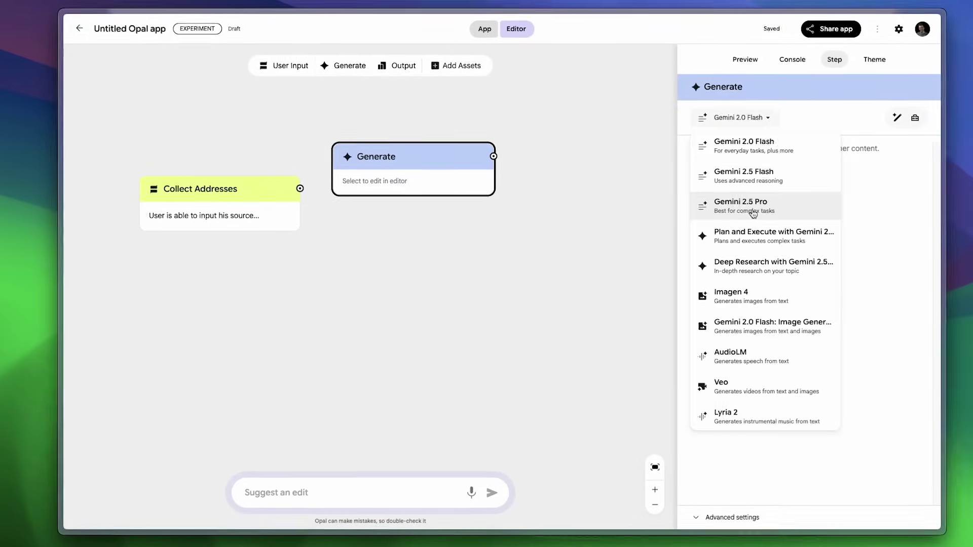
Wire Collect Addresses into Generate and add an Output step set to Webpage with auto-layout
drag(223, 190, 187, 242)
drag(291, 224, 391, 208)
click(403, 65)
click(740, 114)
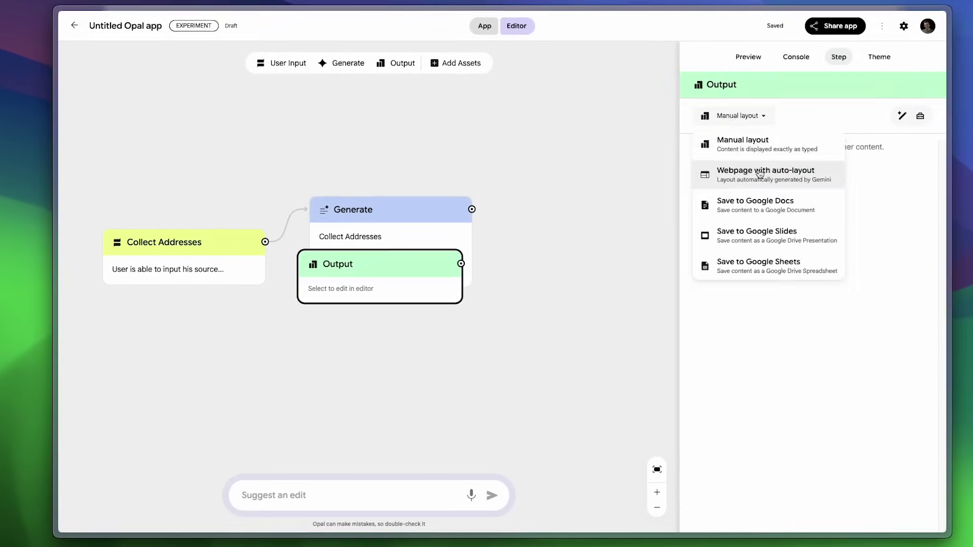
click(750, 169)
Submit a build description for a Google Maps route view with journey, traffic and closure info
text(The user sees a google maps view with a route from s)
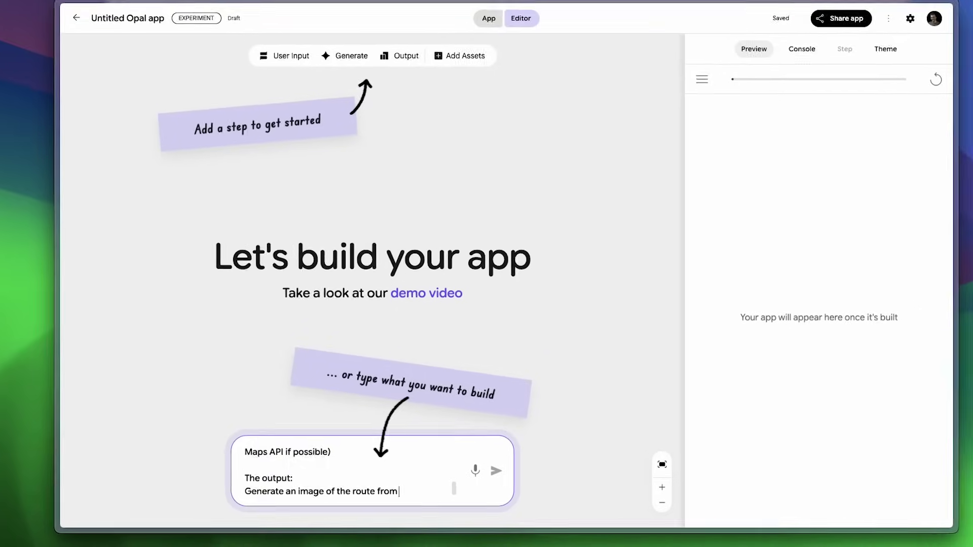
text(source to destination along with valueable info about the journey, traffic jams, closures, and other useful info)
key(Return)
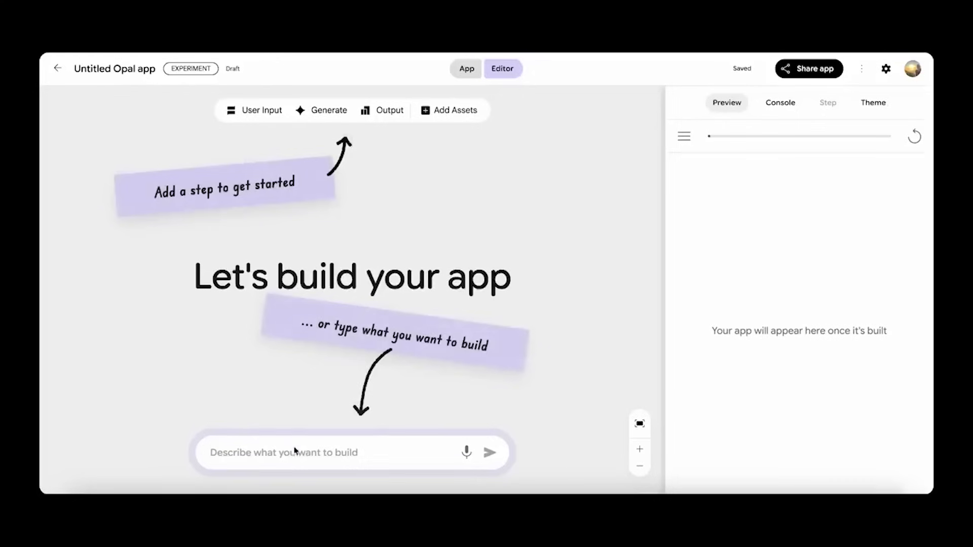
Build a blog-post writer app from a pasted description and inspect its Create Blog Post step
click(296, 452)
text(An app that takes a topic and use case context as input, and generates a blog post with a video)
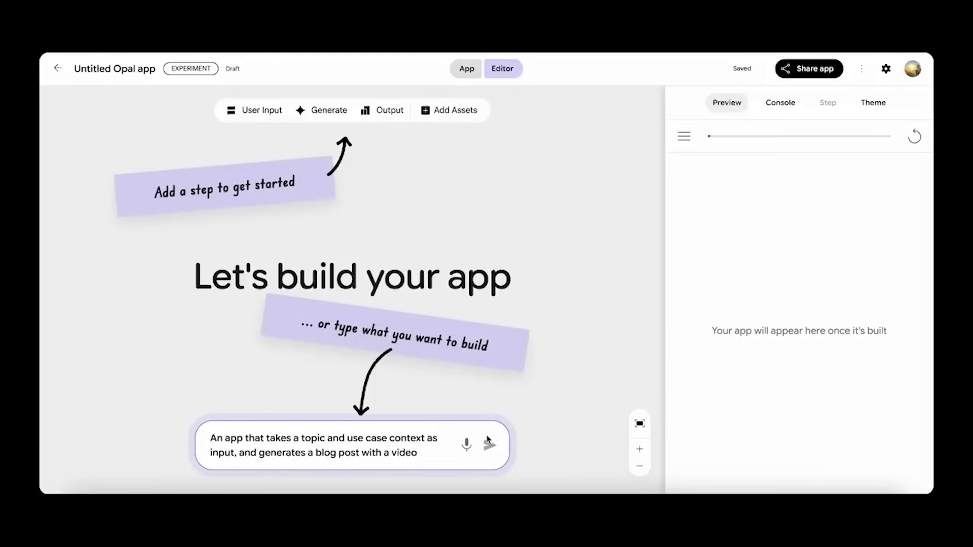
click(490, 445)
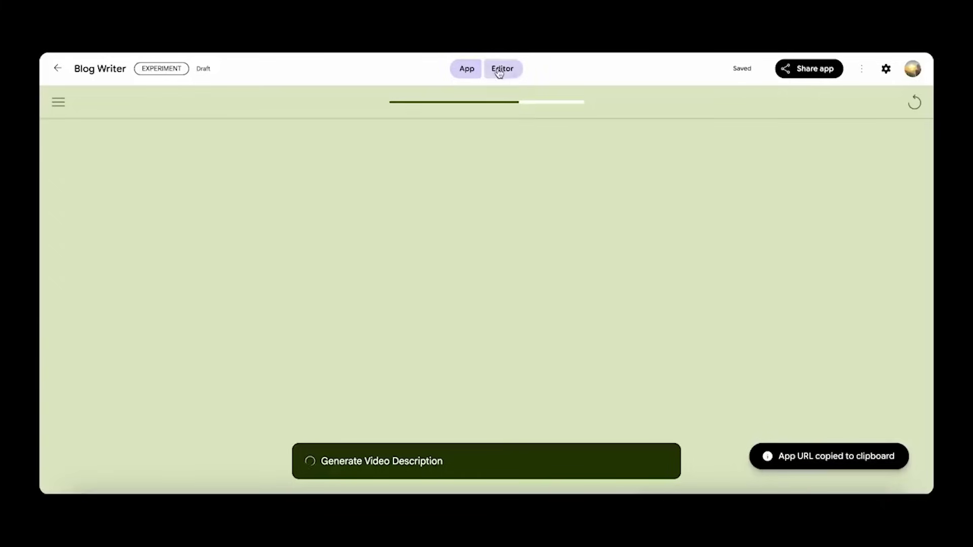
click(499, 73)
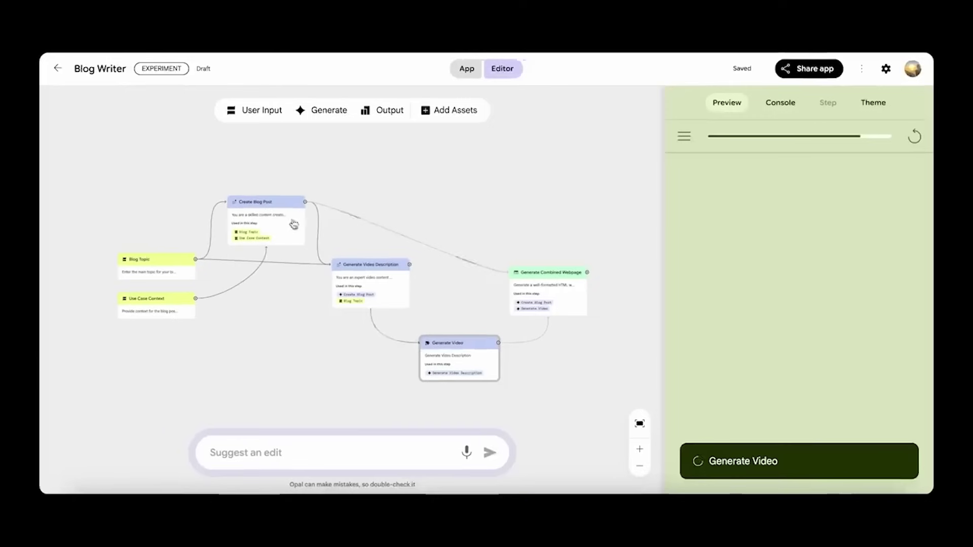
click(263, 208)
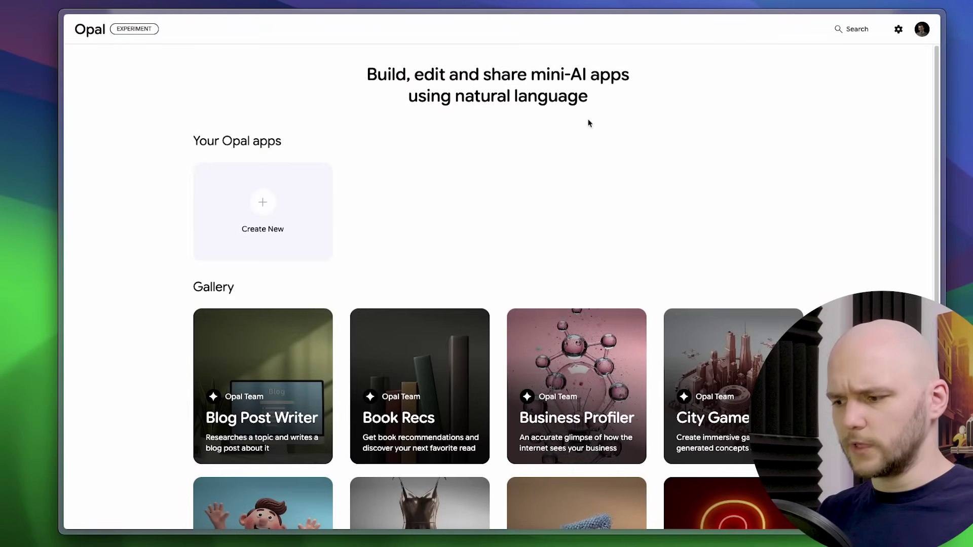
Browse the gallery templates, then start a blank app from the Create New card
scroll(868, 277, down, 6)
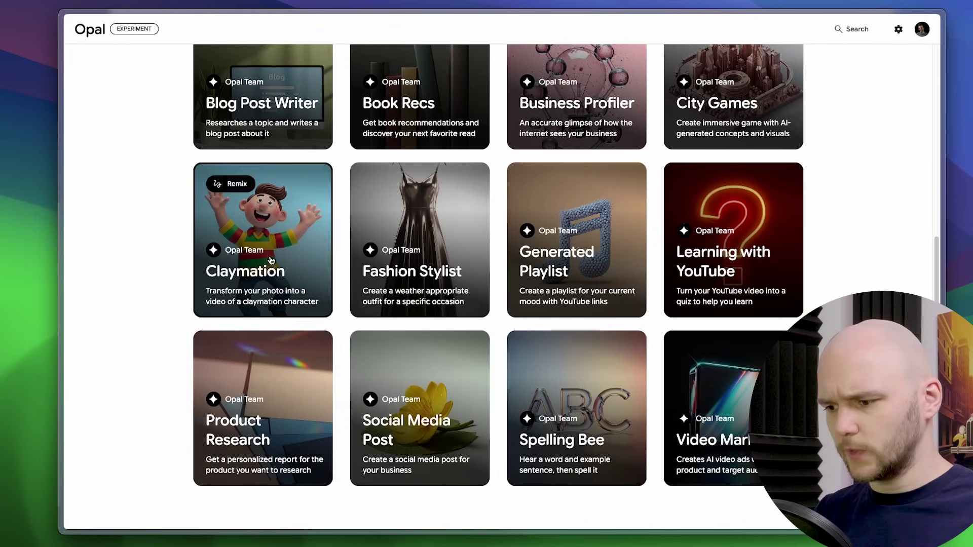
mouse_move(698, 381)
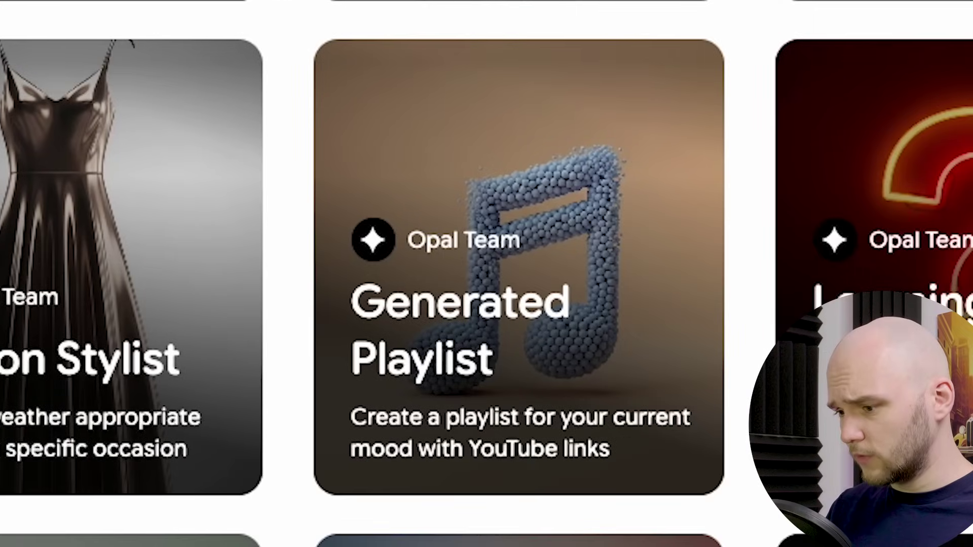
click(250, 214)
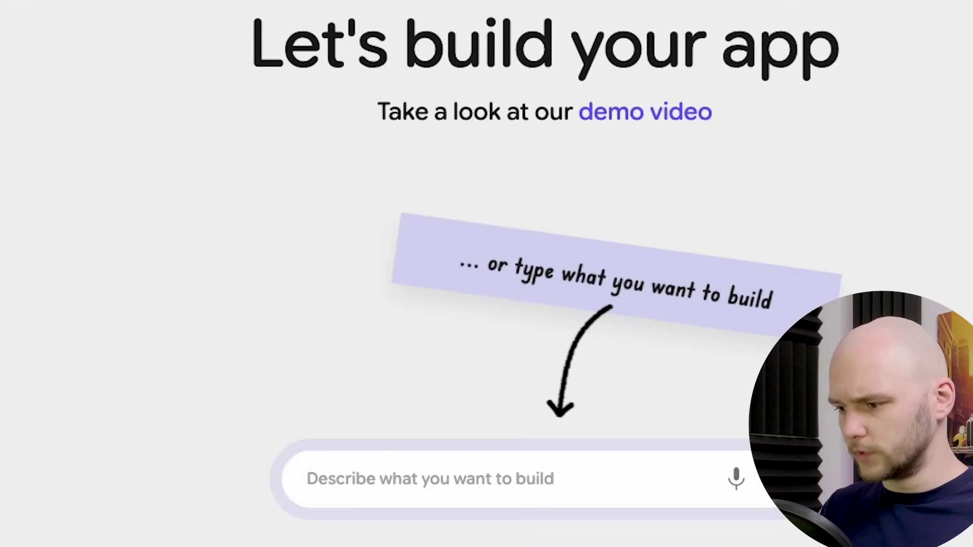
Begin the build description with a request for a route traffic-jam prediction app
click(307, 479)
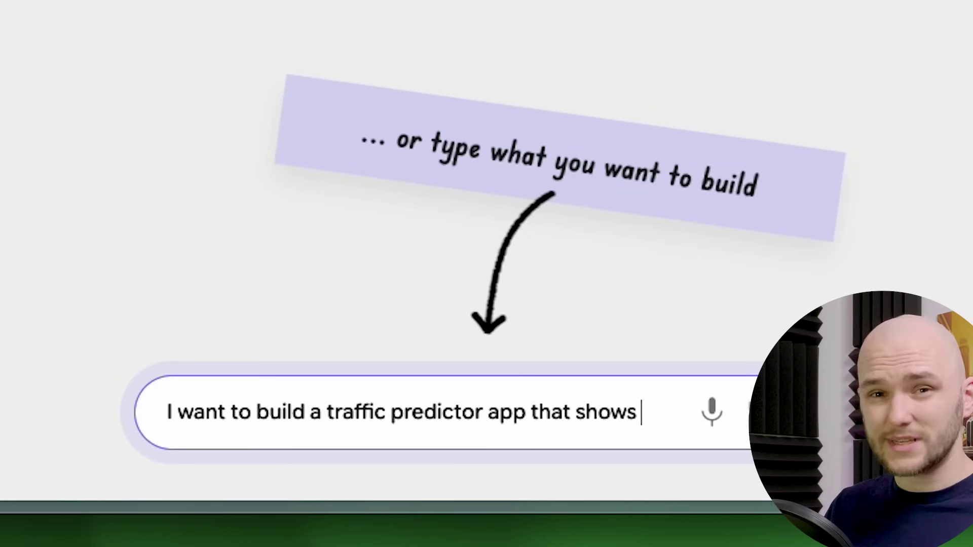
text(you)
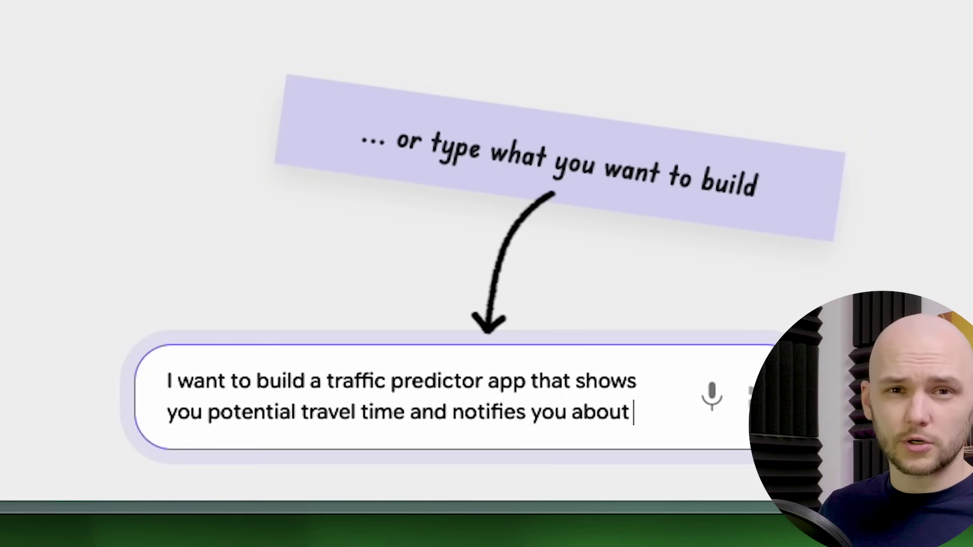
text(ossible traffic jams and closures for)
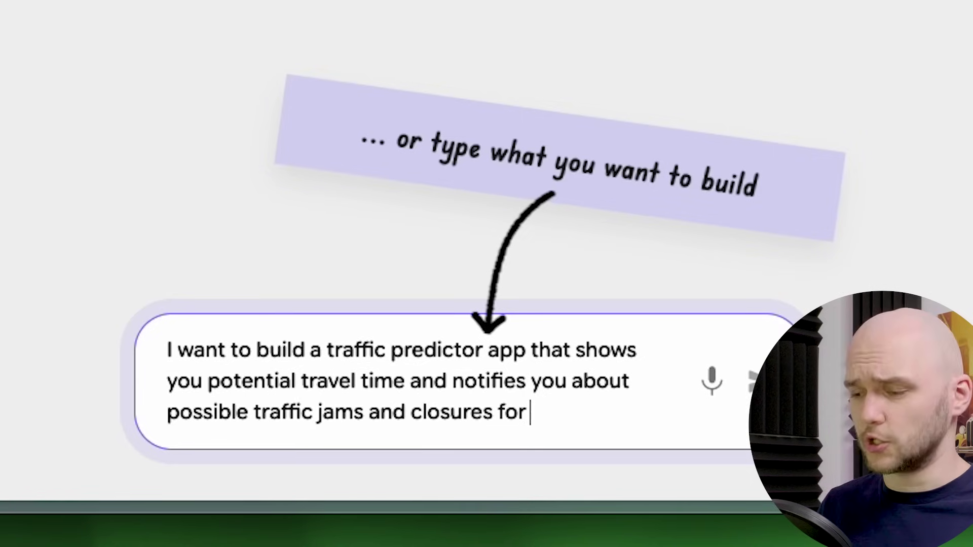
key(Return)
key(Return)
List source and destination address inputs from Google Maps, plus journey, traffic and closure output
text(The user should)
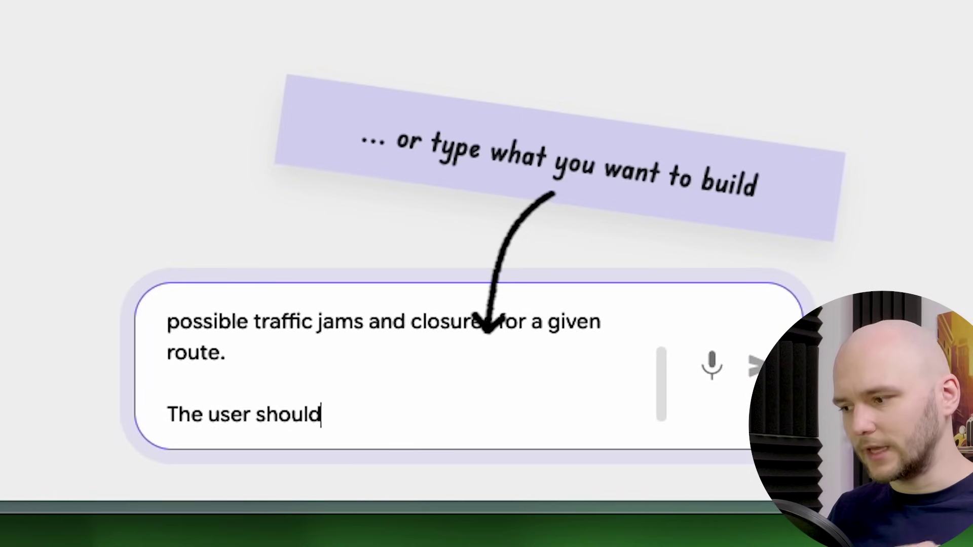
text( be able to give two inputs:)
key(Return)
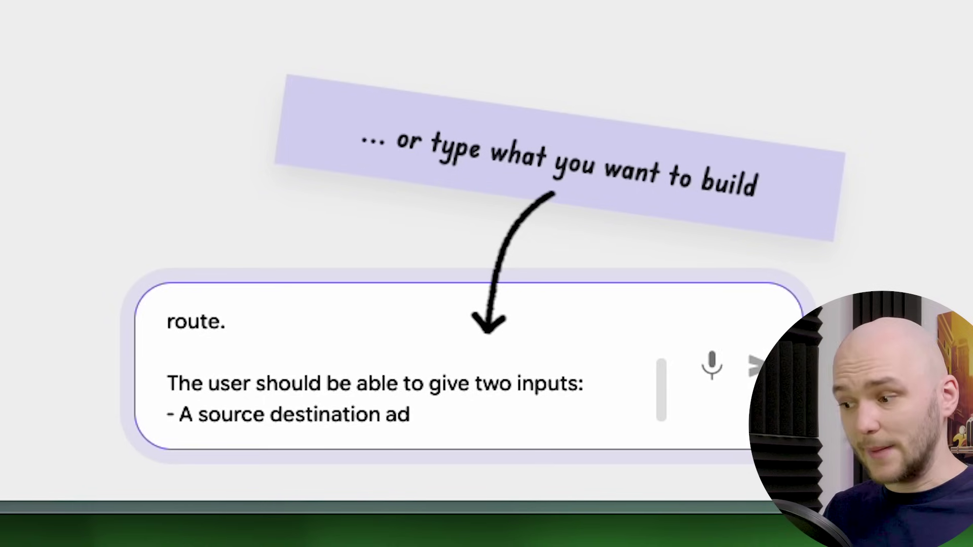
text(- A source destination address (fetched from Google Maps API i)
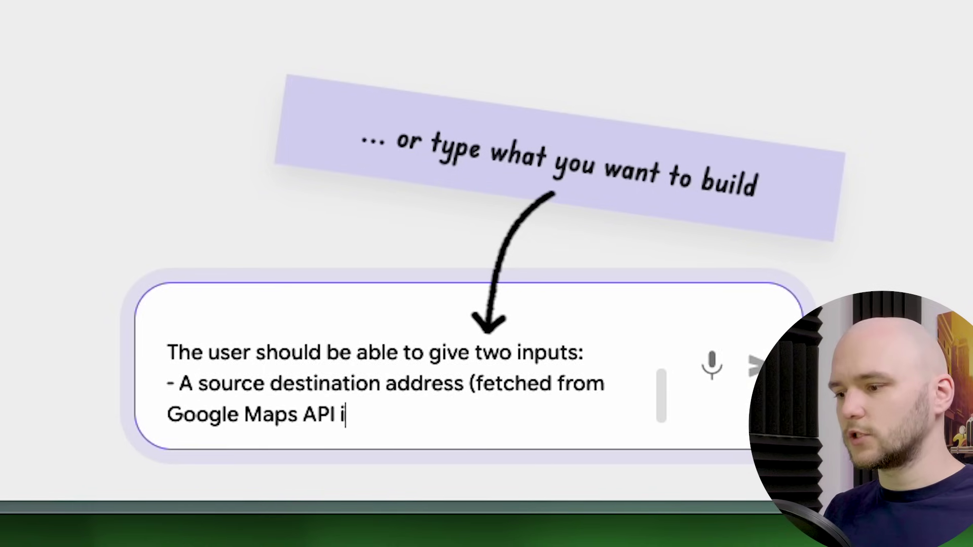
text(f possible))
key(Return)
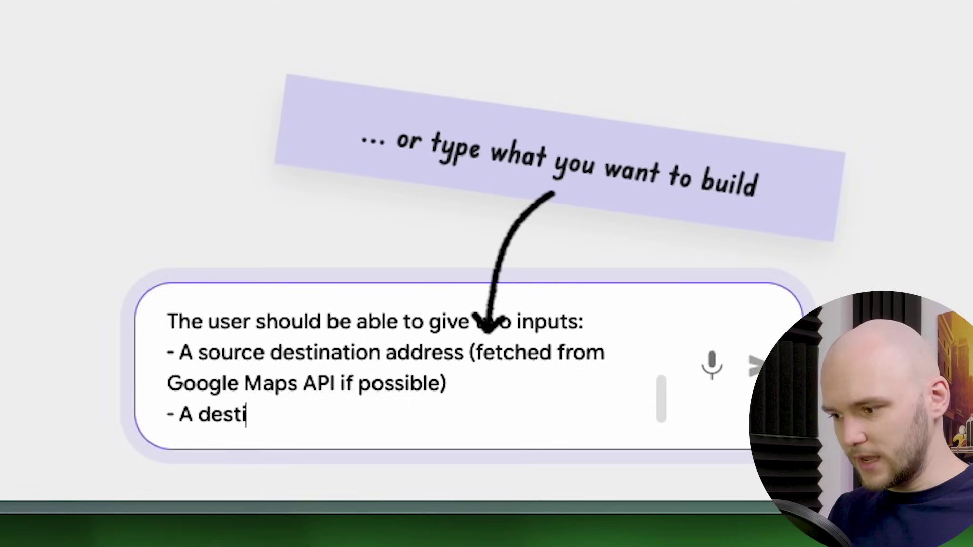
text((fetched from Google Maps API if possible))
key(Return)
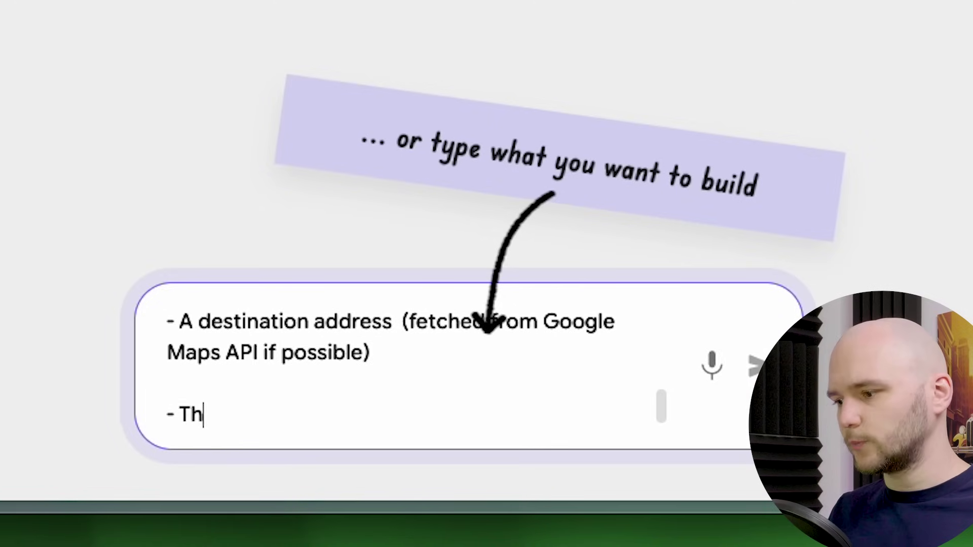
text(The output:)
key(Return)
text(Generate a)
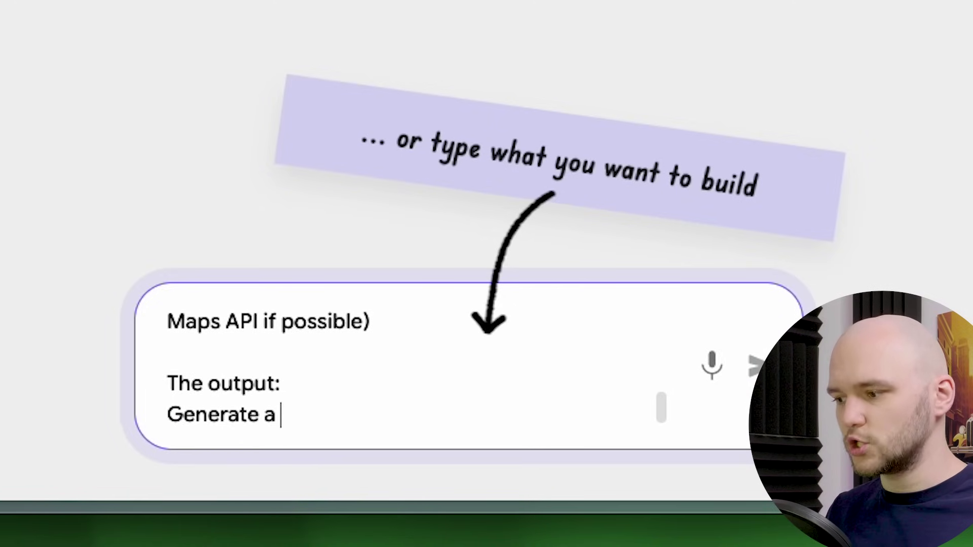
text(source to destinat)
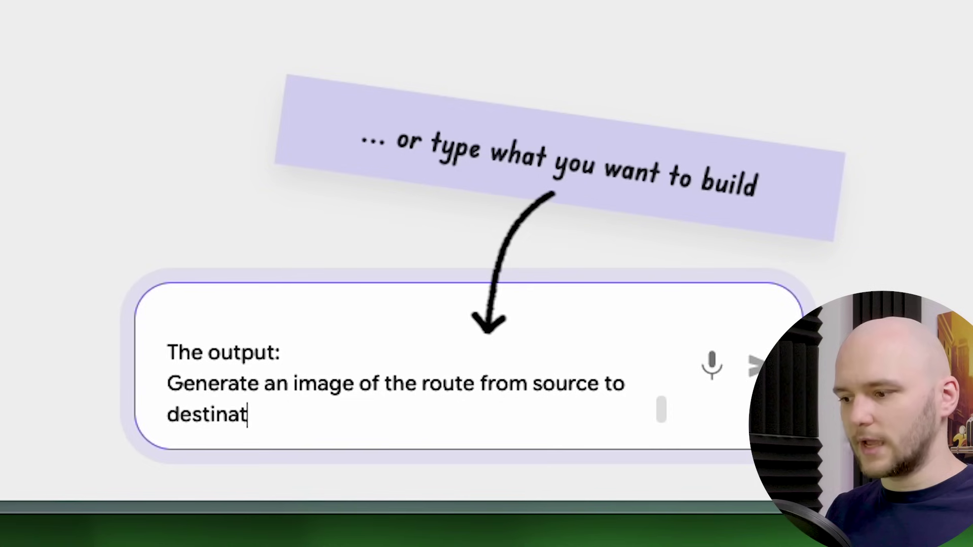
text(the journey)
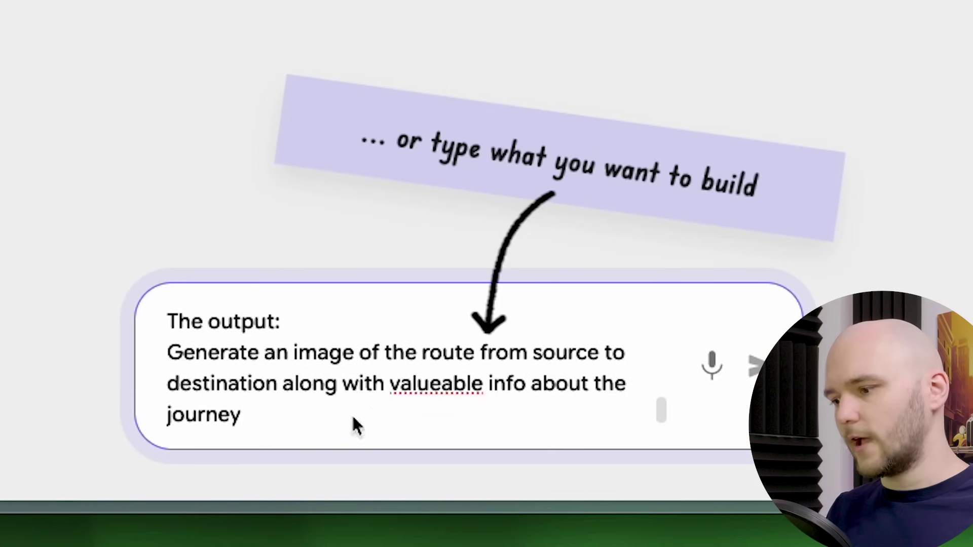
text(, traffic jams, closures, and other useful info)
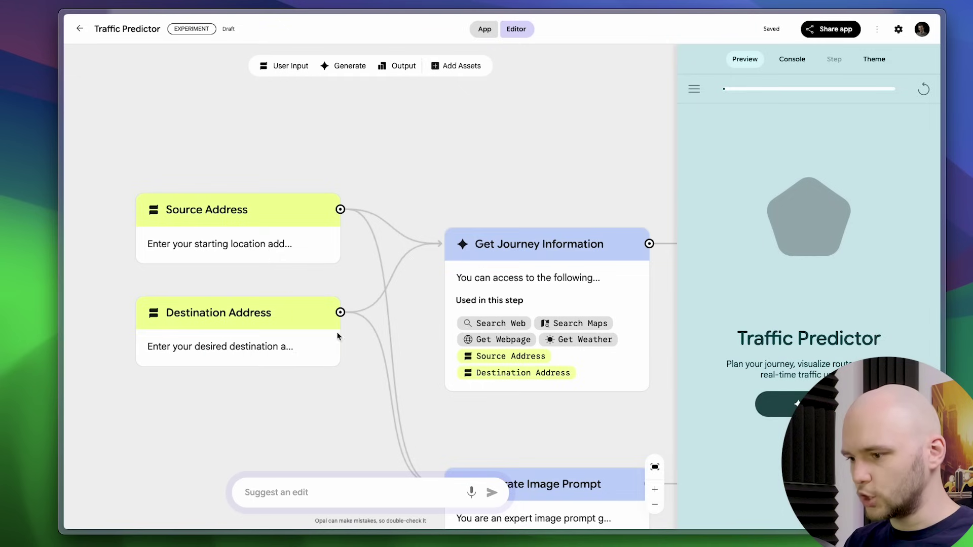
Review the Source Address, Get Journey Information and Summarize Journey Details steps in turn
click(197, 229)
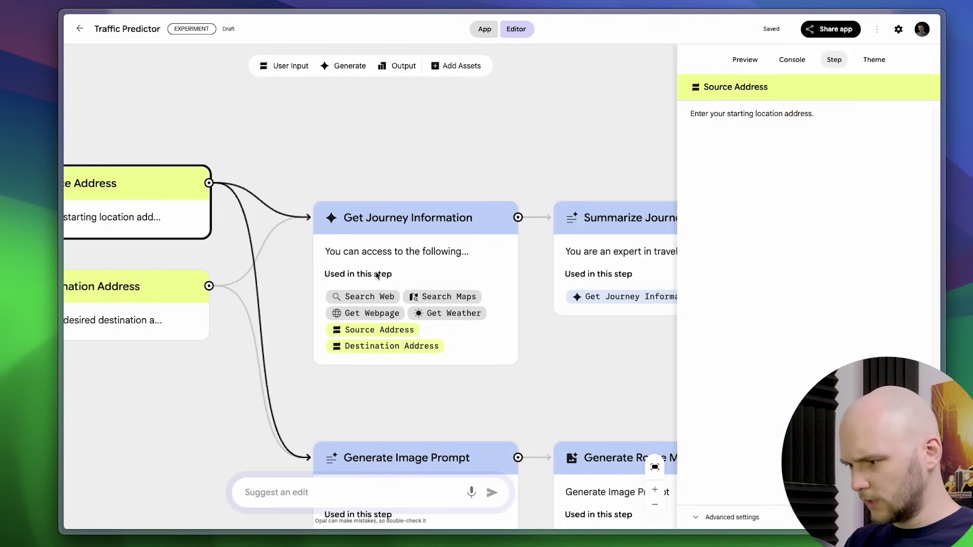
click(428, 334)
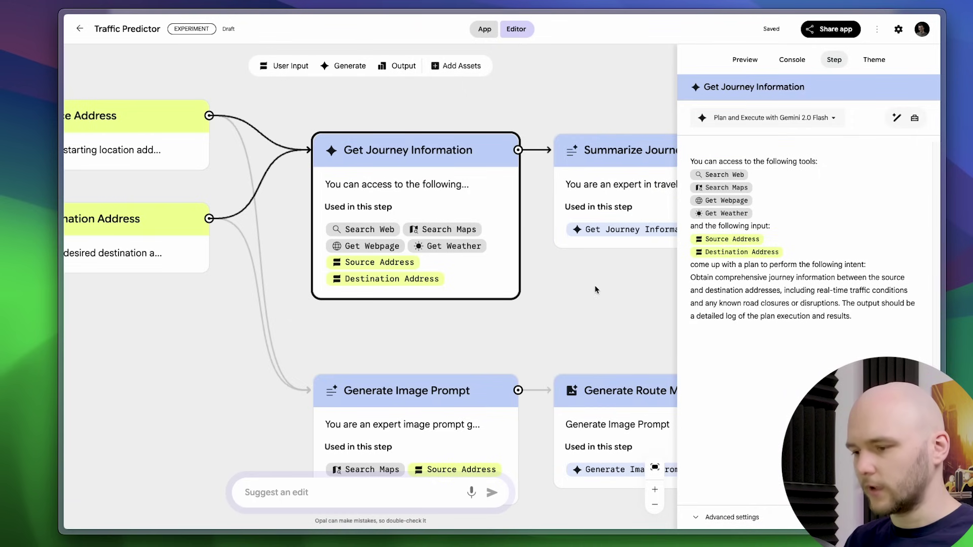
scroll(486, 275, right, 5)
click(486, 192)
scroll(599, 304, right, 4)
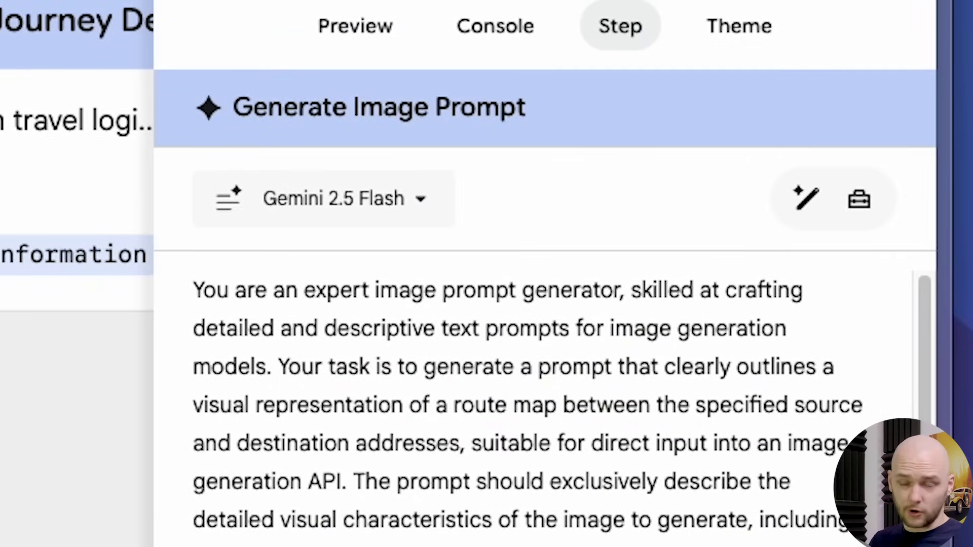
Read the image-prompt instructions and the Generate Route Map Image quota warning
drag(195, 288, 633, 307)
click(800, 481)
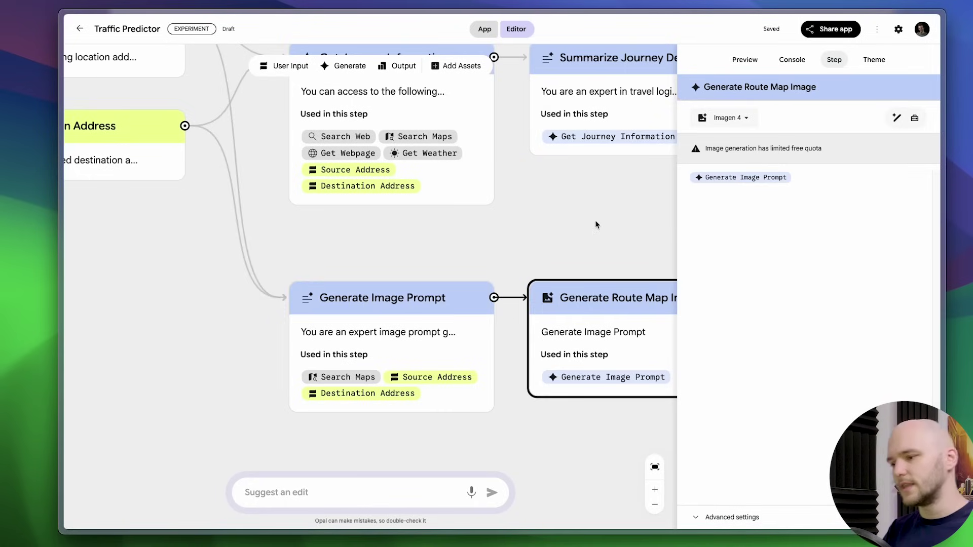
drag(596, 225, 471, 219)
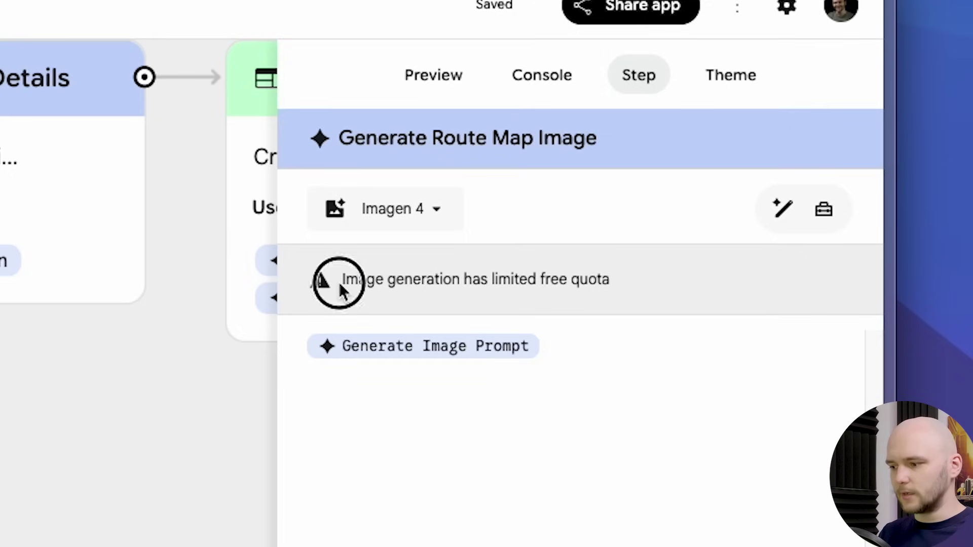
drag(341, 289, 582, 271)
click(614, 282)
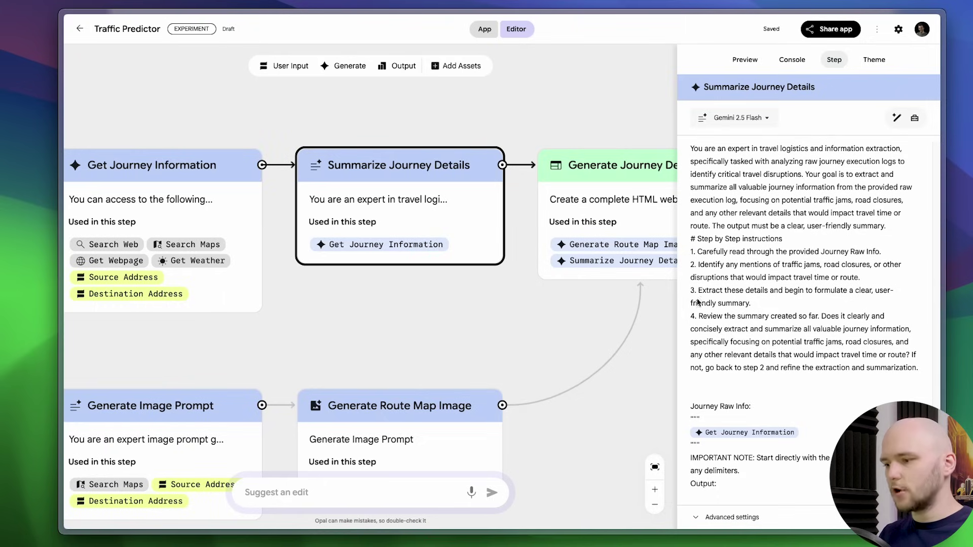
Check the Generate Journey Details Webpage step, then return to the app preview
click(599, 201)
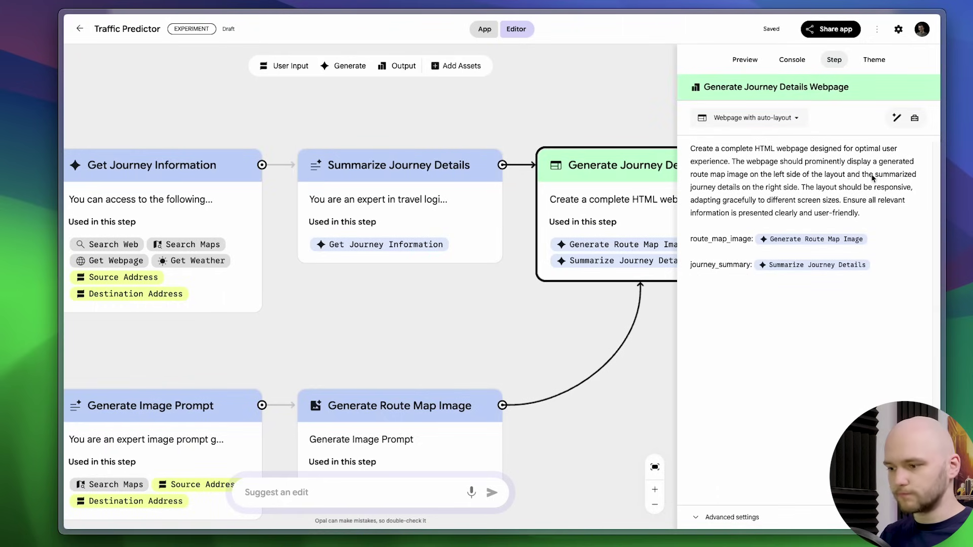
scroll(613, 310, down, 3)
click(612, 309)
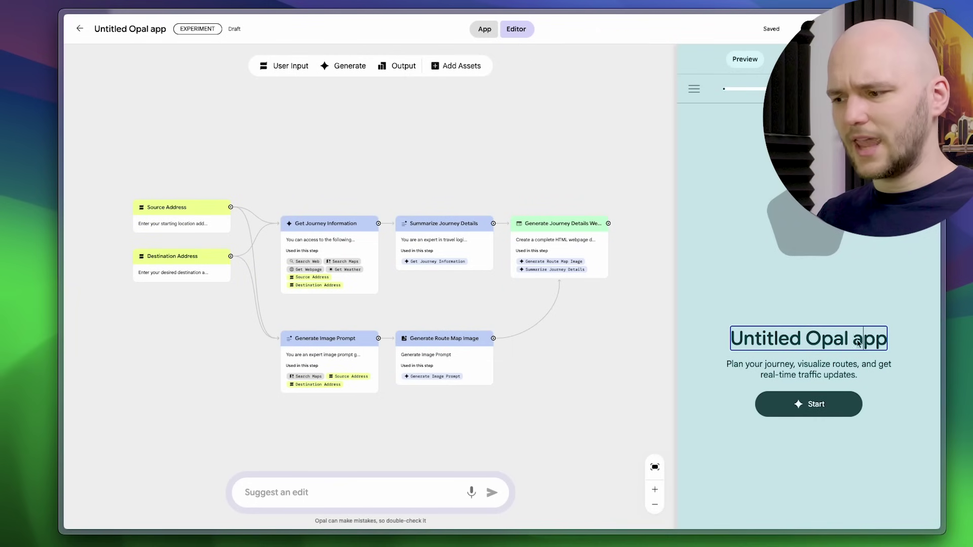
Rename the app to 'Traffic Predictor'
click(860, 349)
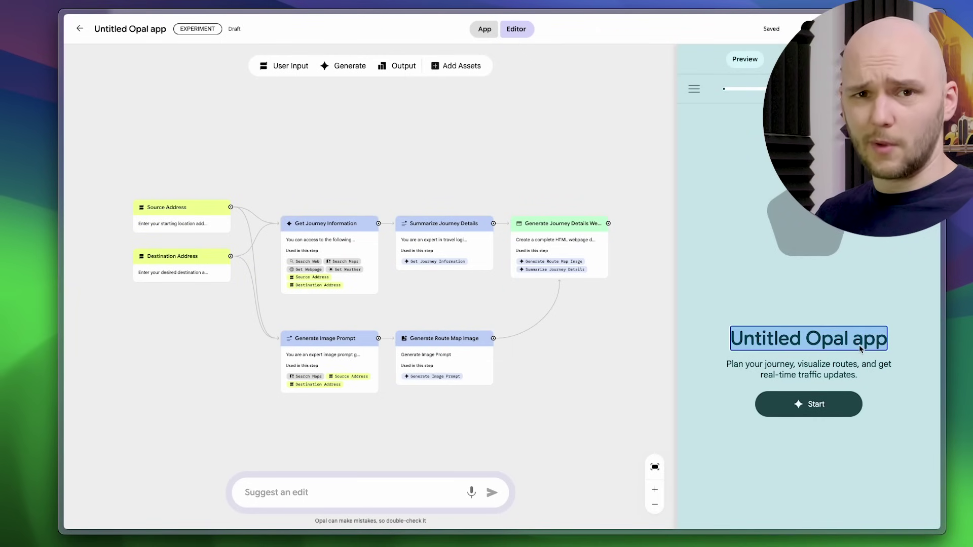
text(Traffic)
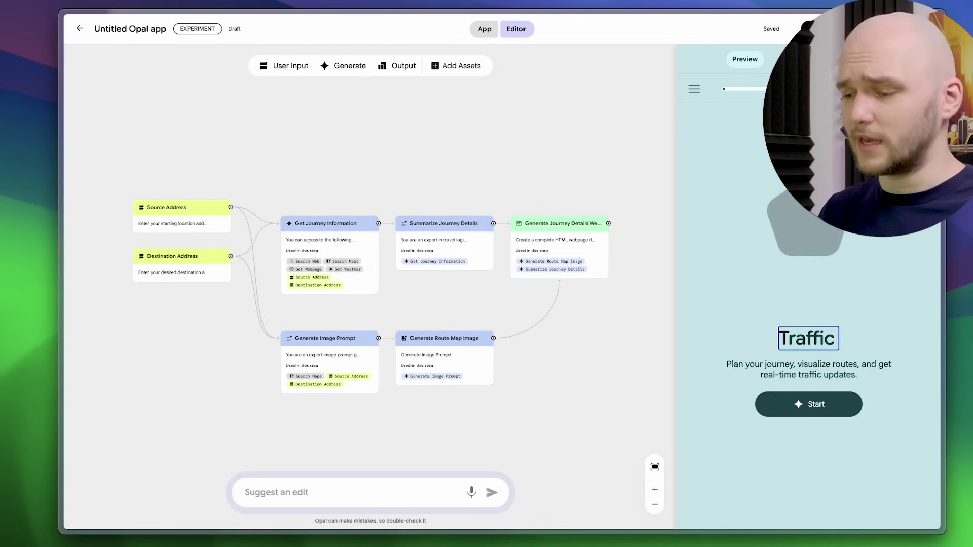
text( Predictor)
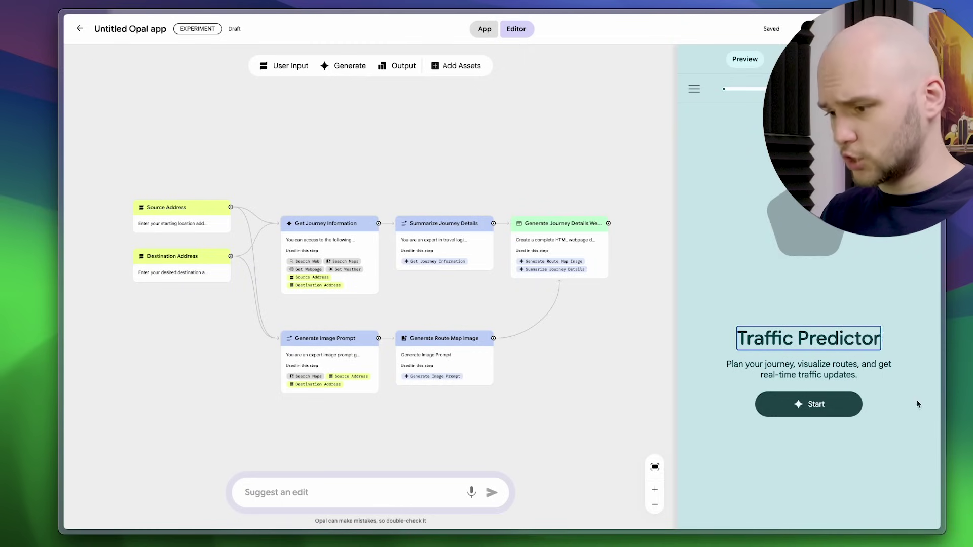
key(Return)
Test-run the app with Wall Street as source and Brooklyn Heights as destination
click(816, 409)
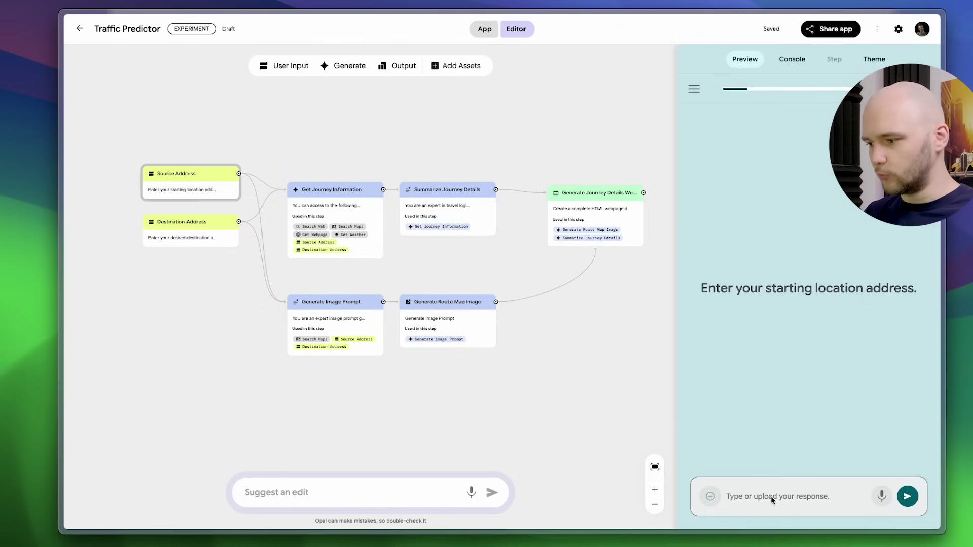
text(Wall Street at Manhattan, New York)
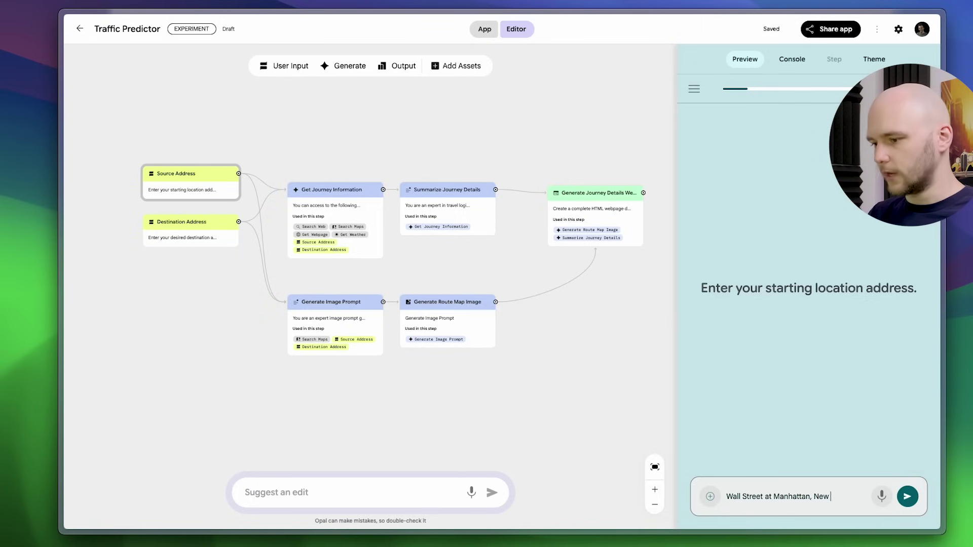
click(910, 498)
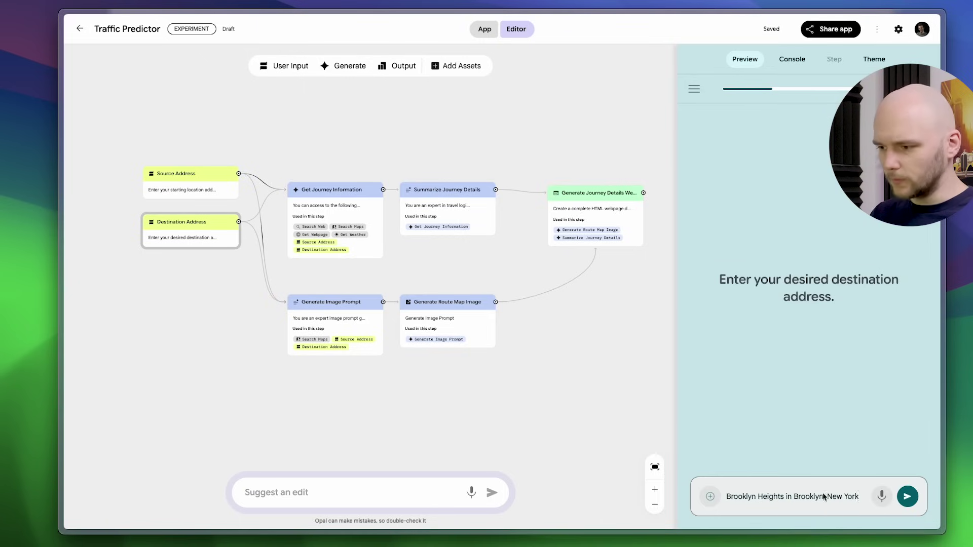
click(907, 496)
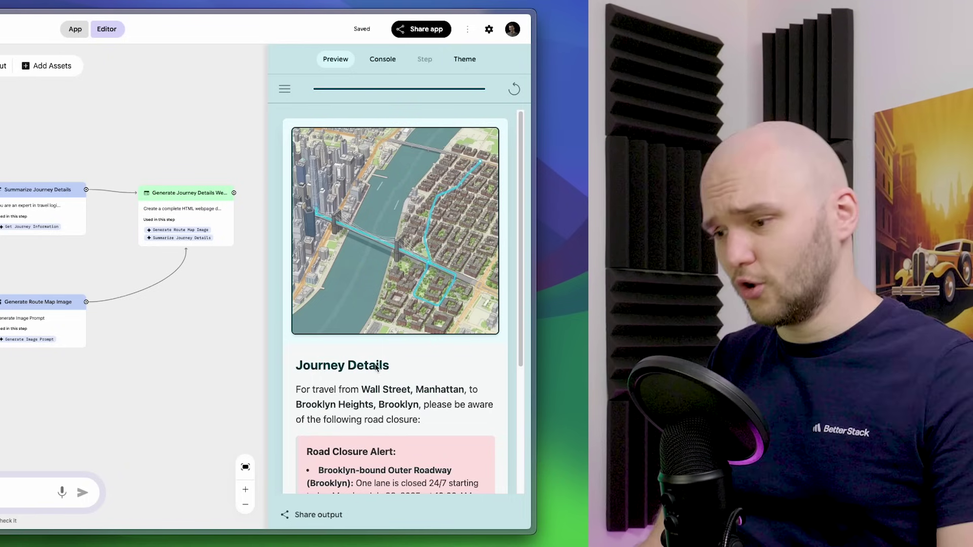
Enlarge the preview and scroll through the generated route map and Journey Details
drag(267, 315, 150, 327)
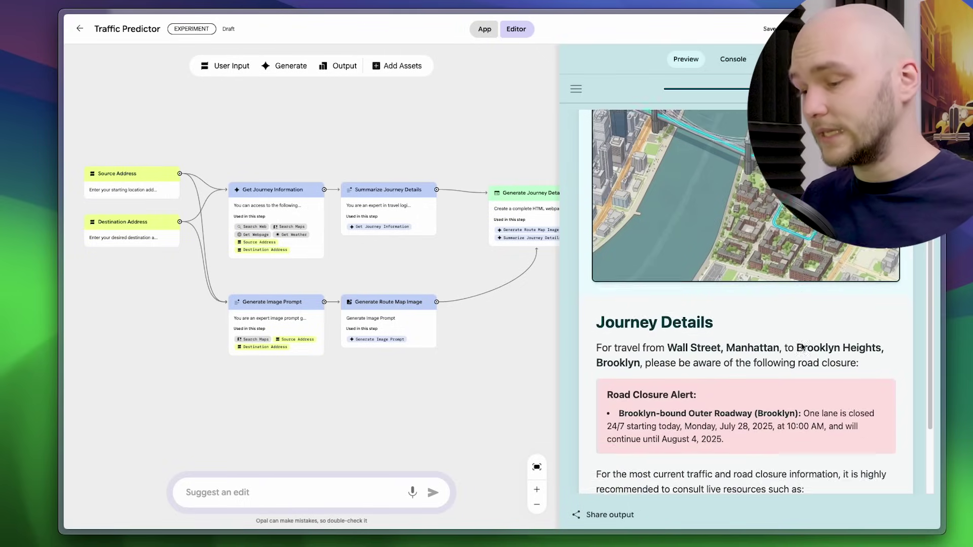
scroll(802, 347, up, 2)
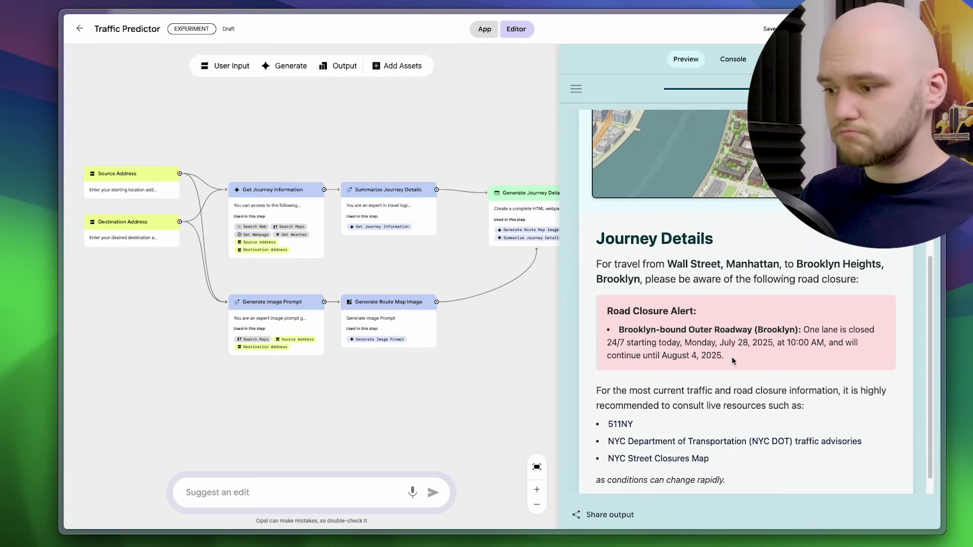
scroll(733, 360, down, 1)
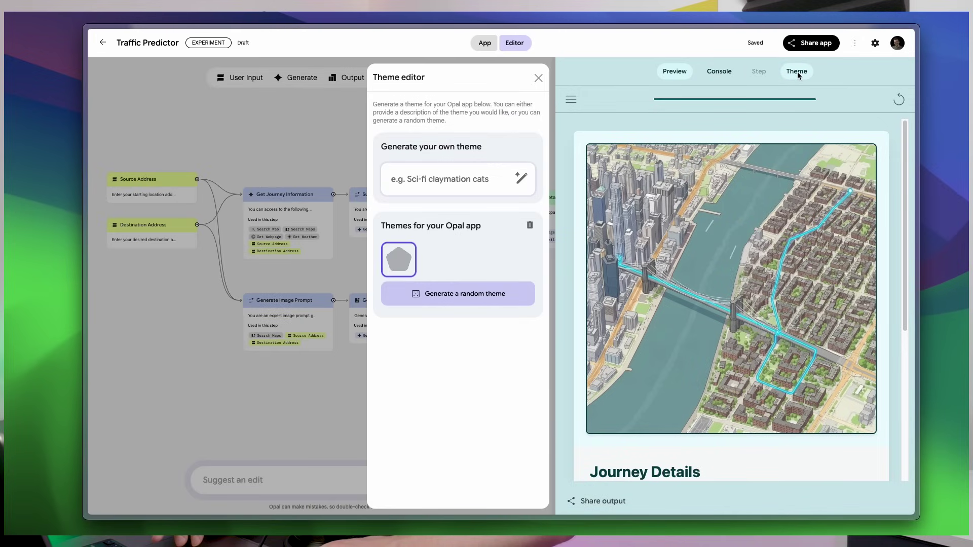
Generate a random theme, compare it with the pentagon theme, and keep the red-sphere theme
click(467, 292)
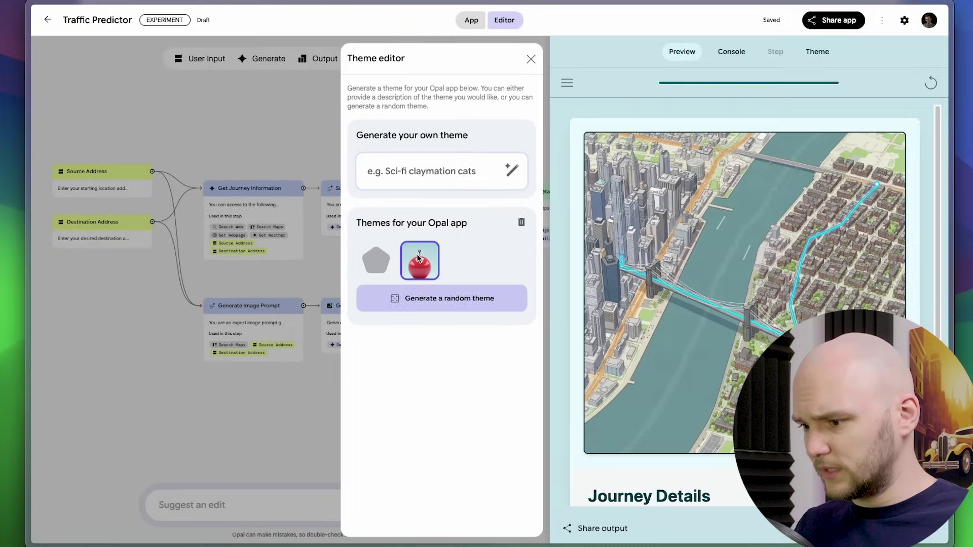
click(325, 291)
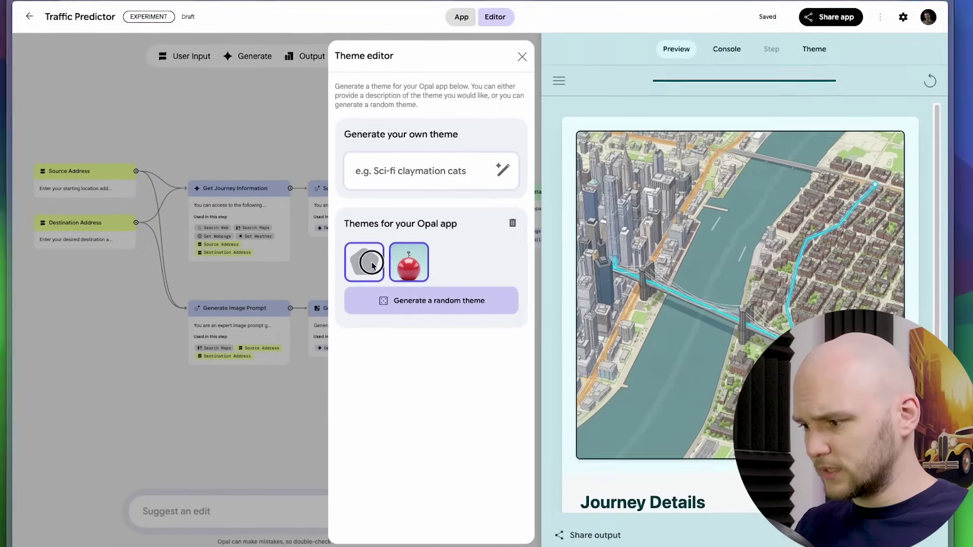
click(398, 264)
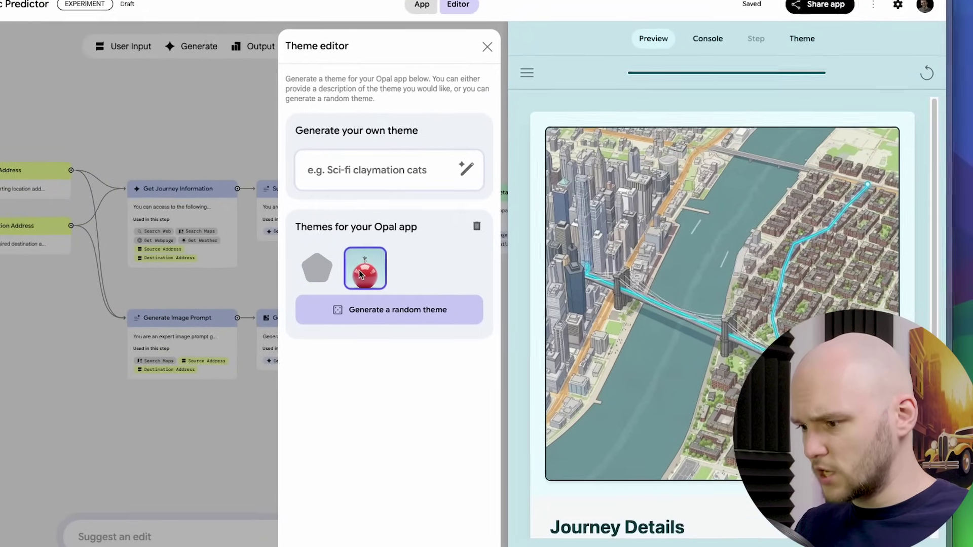
scroll(588, 346, down, 5)
click(305, 269)
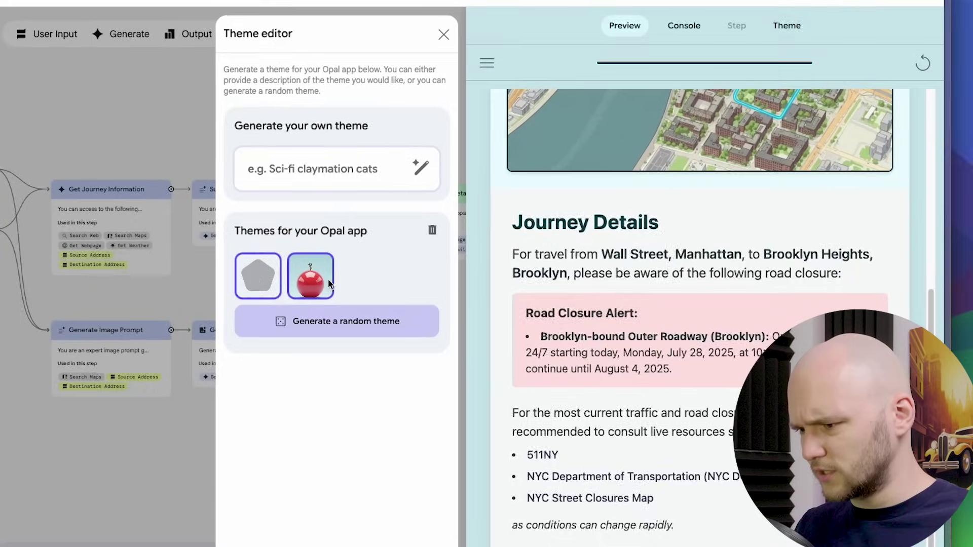
click(328, 282)
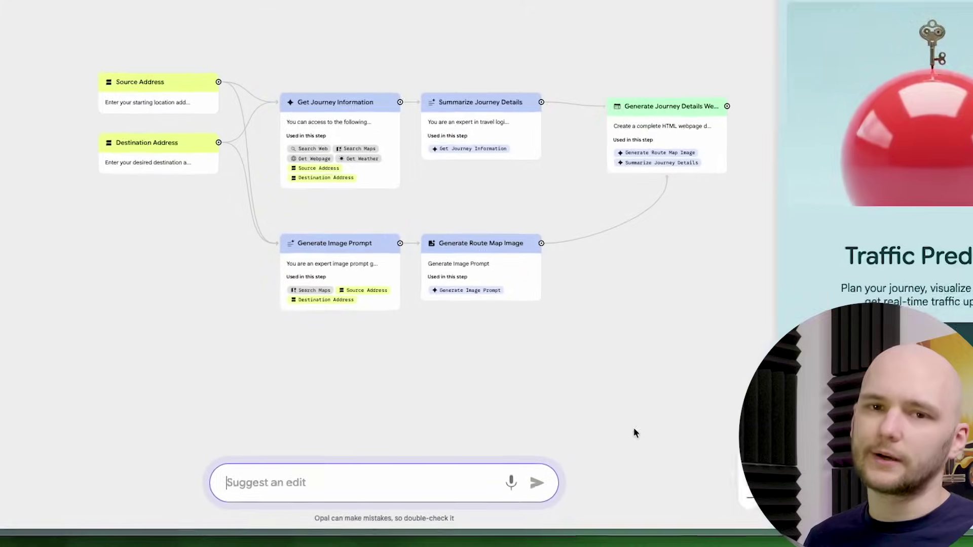
Ask Opal for a precise Google Maps route screenshot with a legend and pointers, then inspect the new step
text(Instead of generating a vague image )
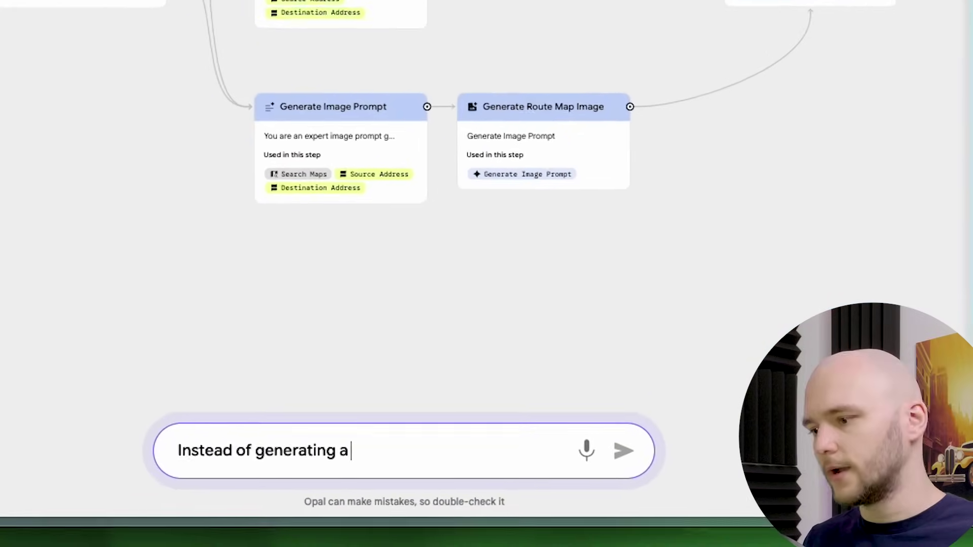
text(prompt, please give me an accurate screensho)
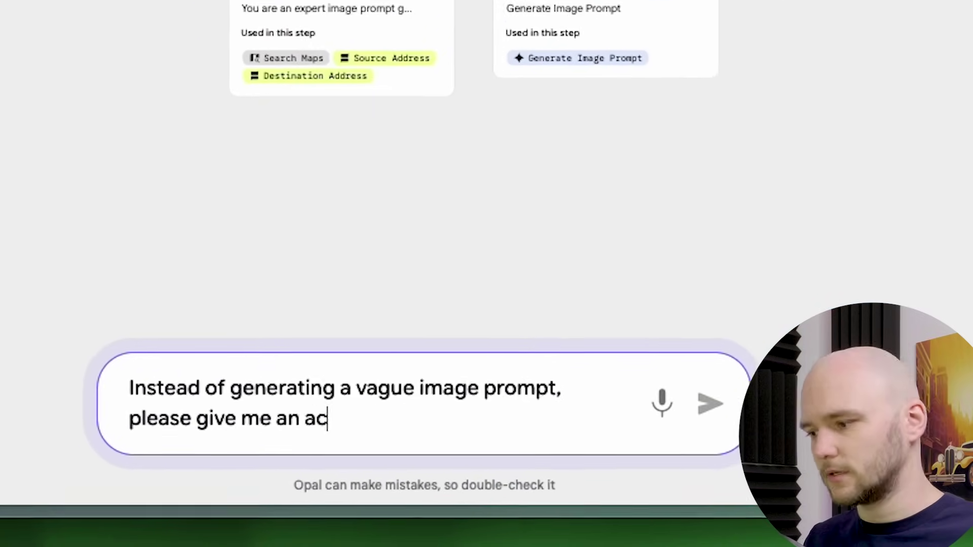
text(t from the Google Maps API that shows the route)
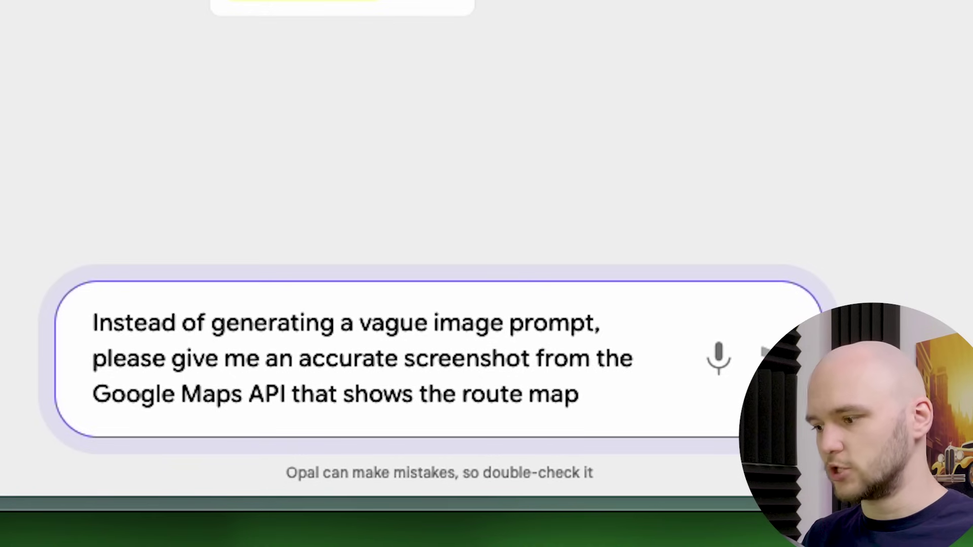
text( map)
double_click(434, 395)
text(a precise)
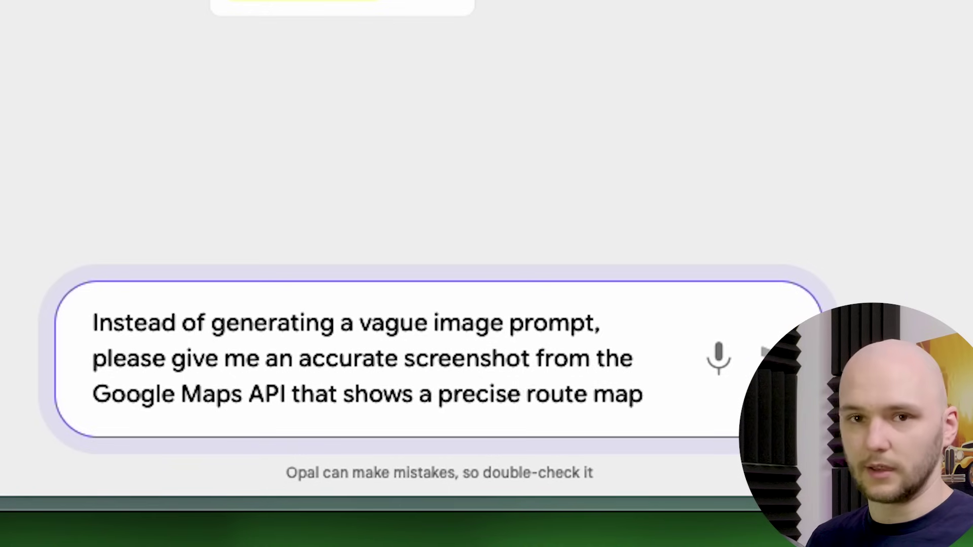
click(645, 394)
text(with a)
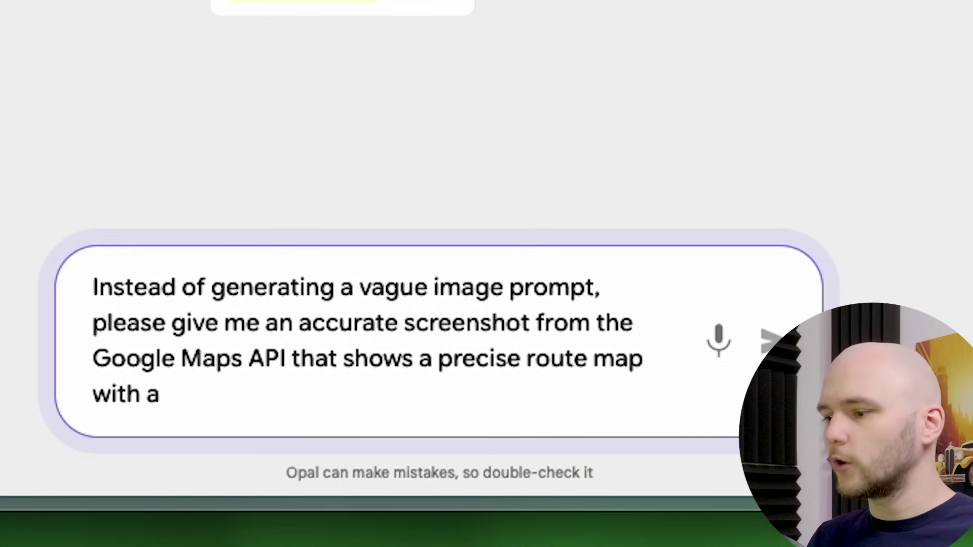
text( legend and pointers)
key(Return)
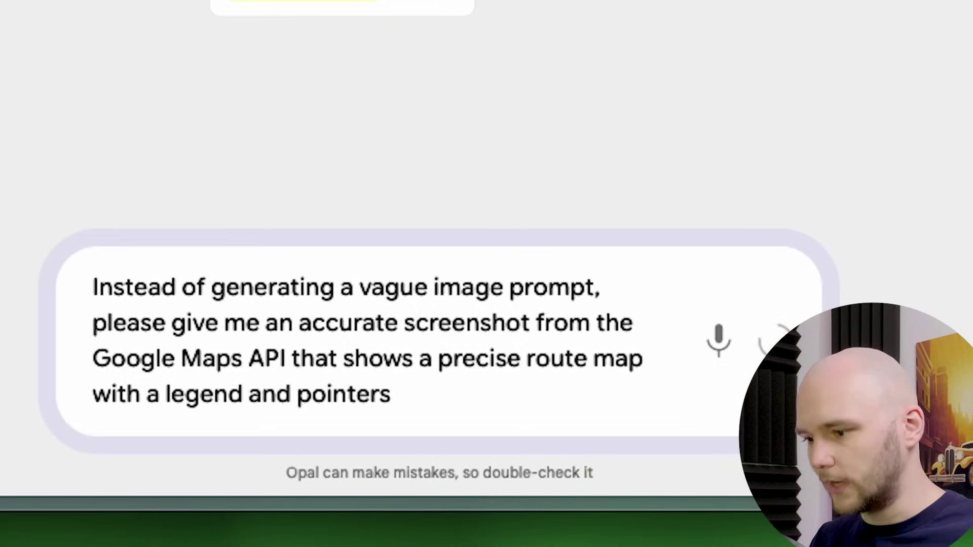
click(319, 304)
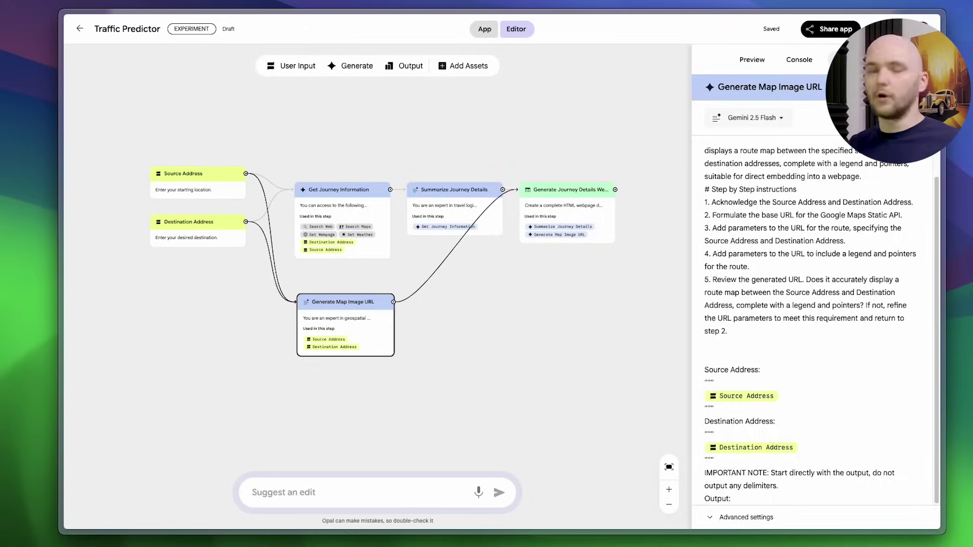
Test-run the app from Empire State Building to Battery Park
click(568, 313)
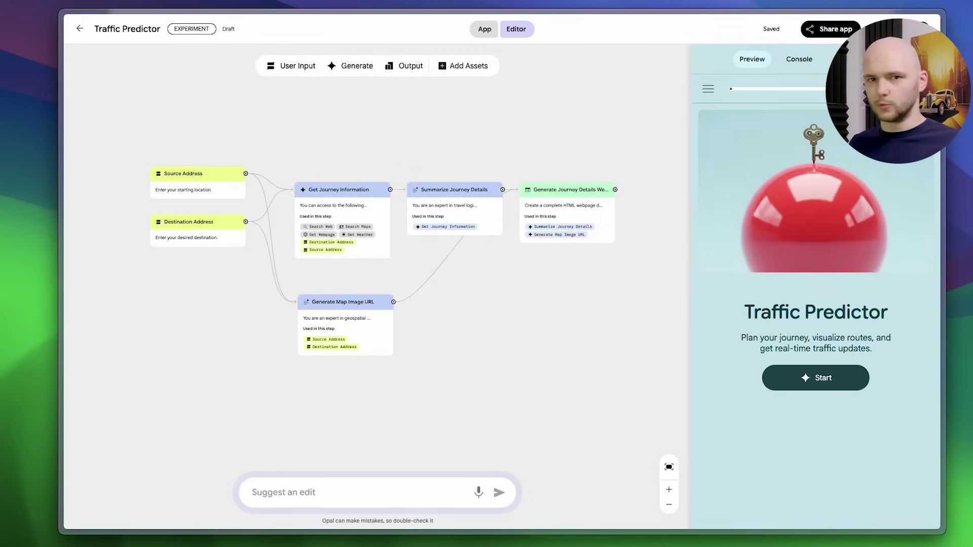
click(846, 385)
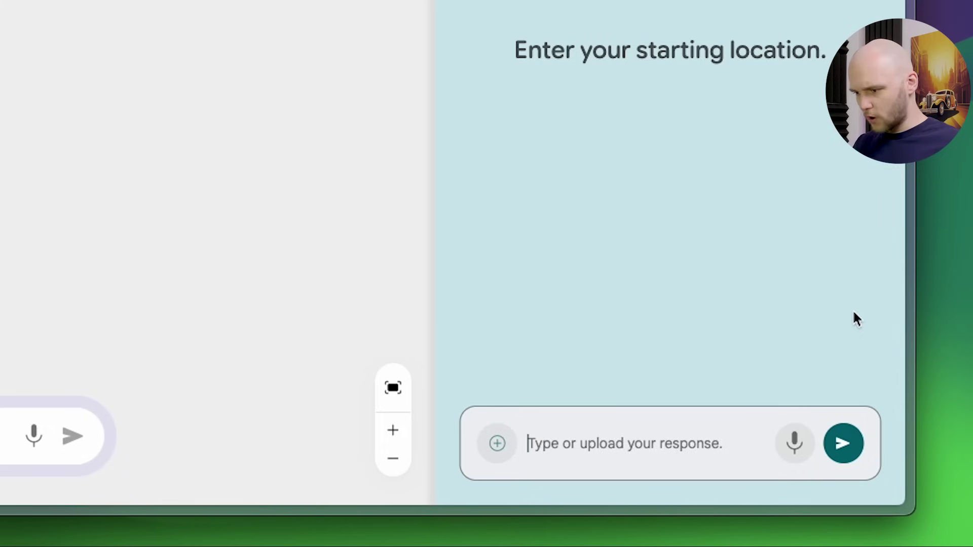
text(Empire State Building in New York)
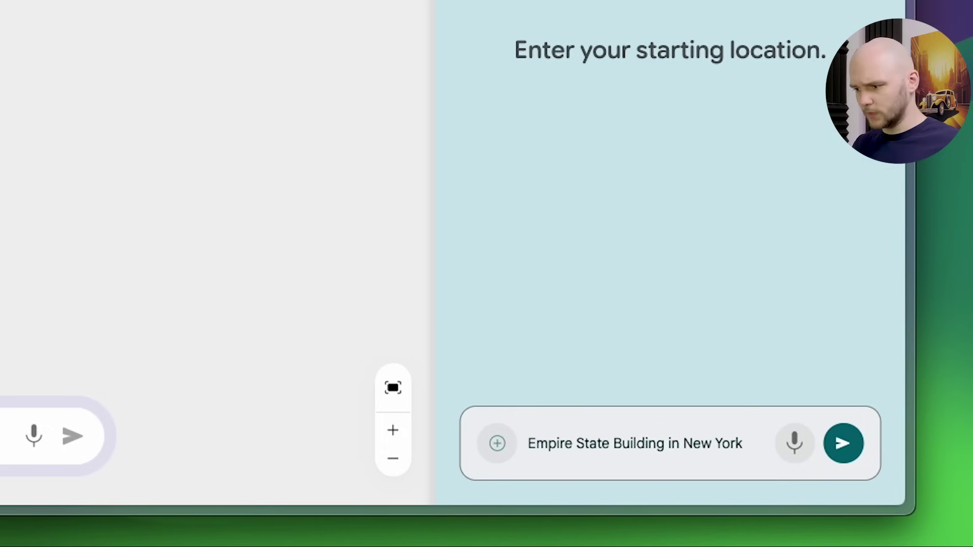
click(857, 446)
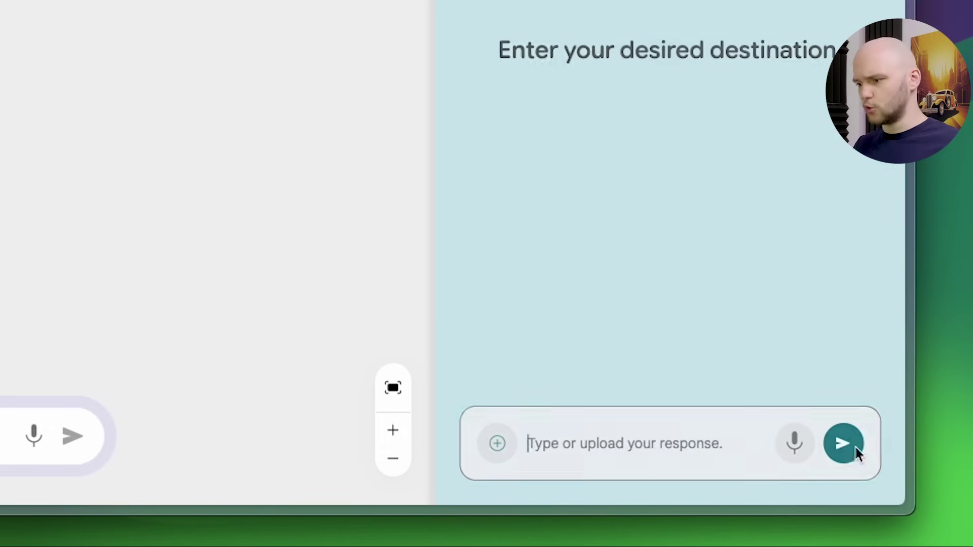
text(Battery Park in New Yop)
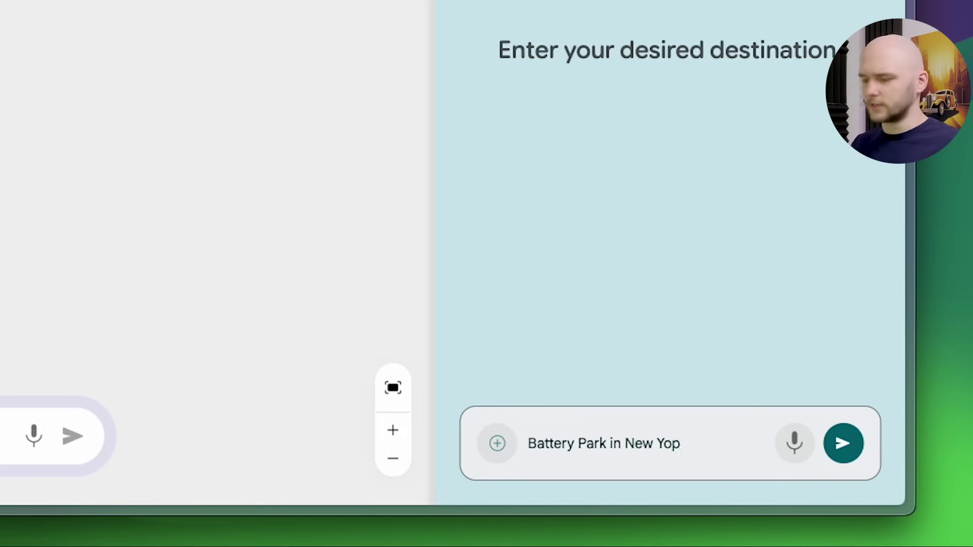
click(857, 446)
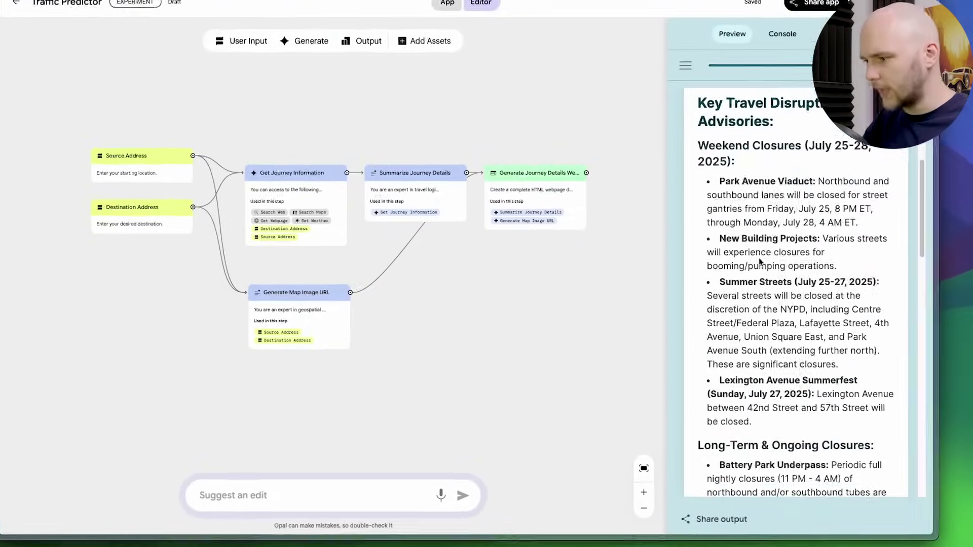
scroll(743, 207, up, 5)
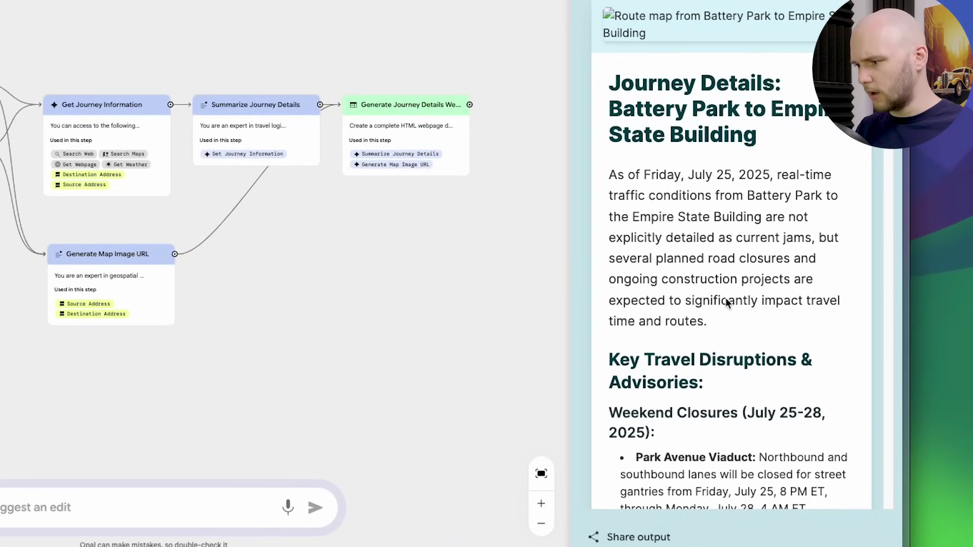
scroll(673, 324, down, 7)
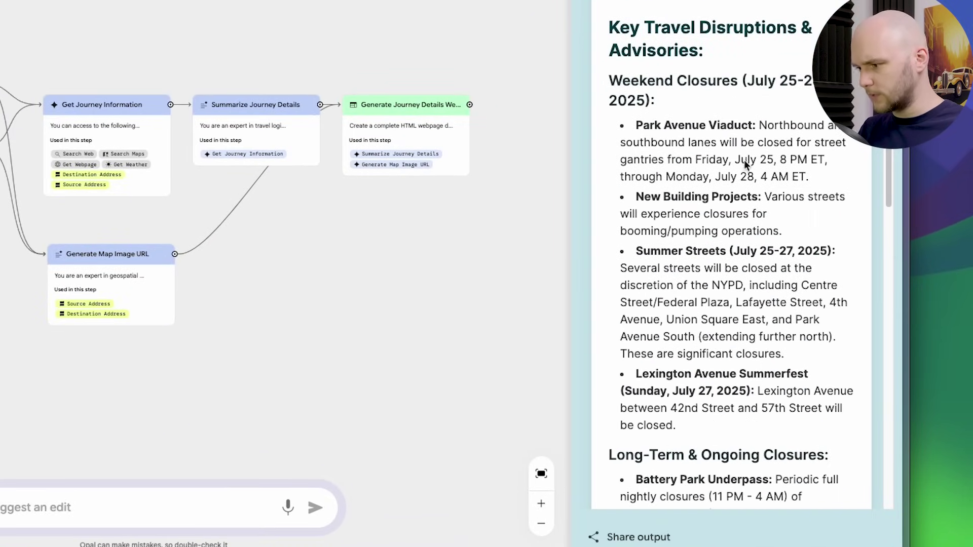
scroll(716, 262, down, 5)
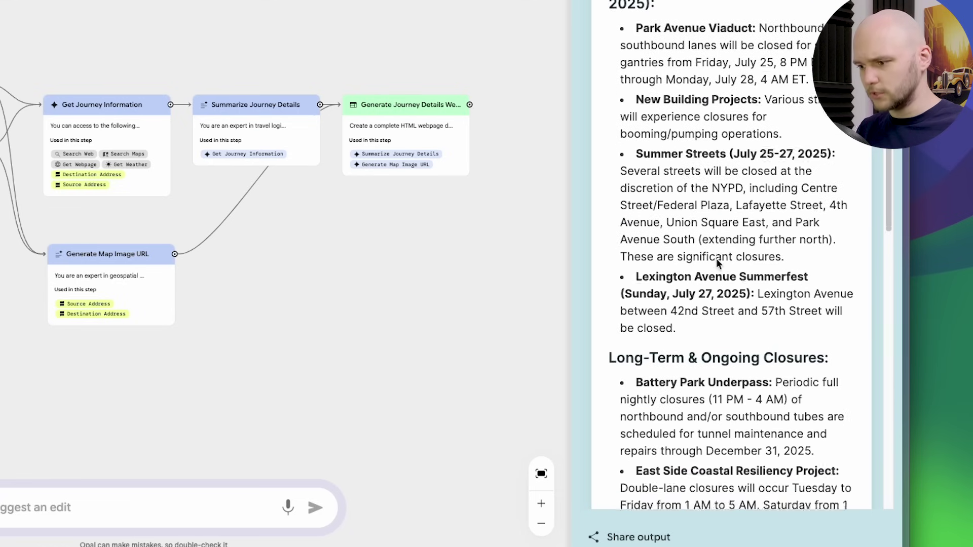
scroll(716, 259, down, 6)
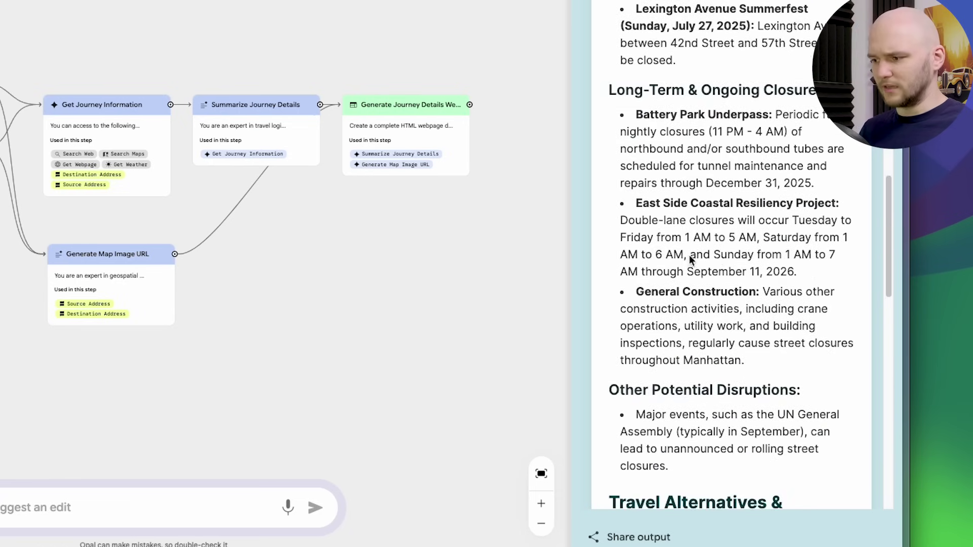
scroll(674, 249, down, 8)
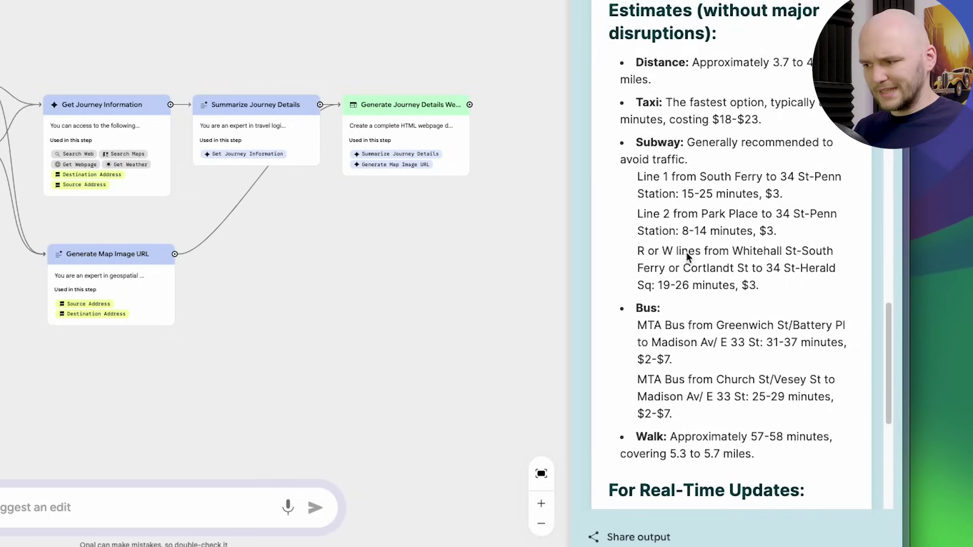
scroll(669, 231, up, 1)
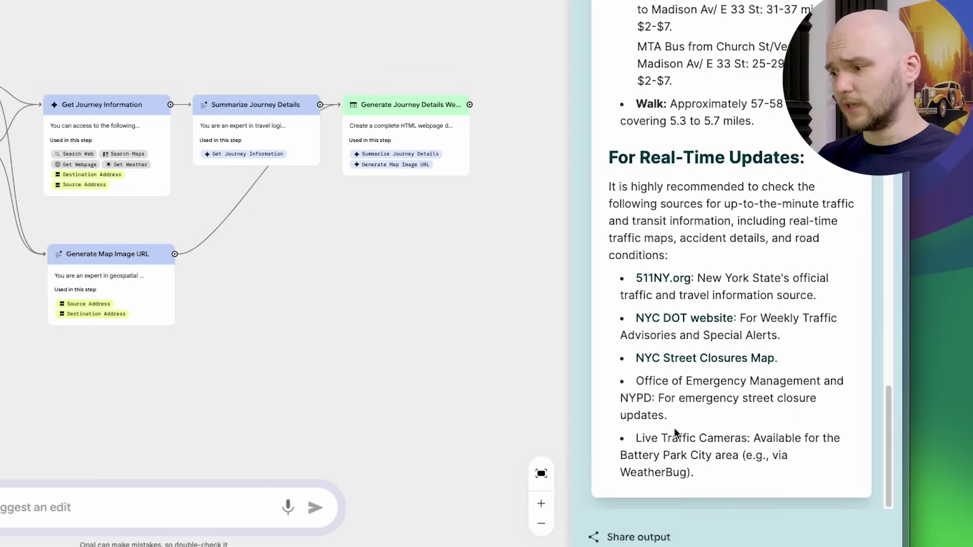
scroll(726, 467, up, 10)
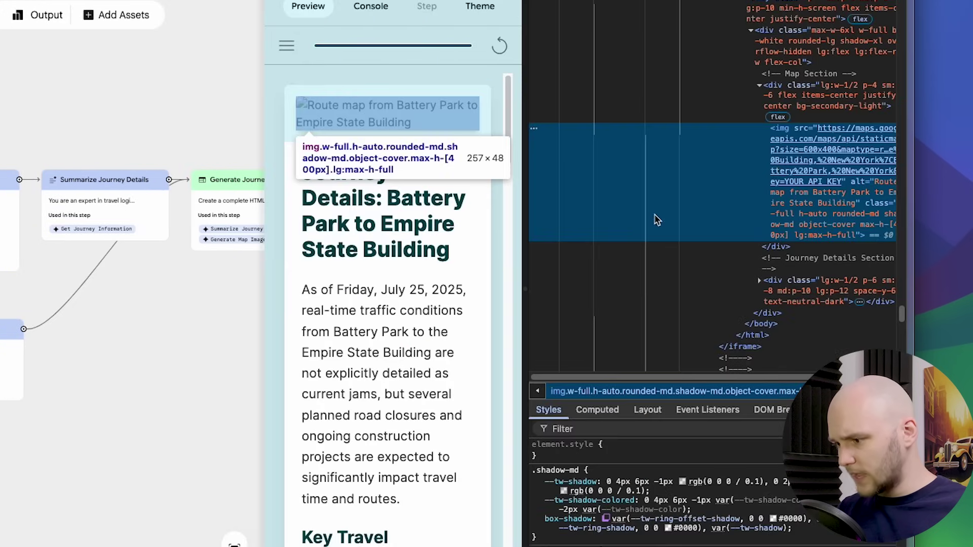
Inspect the broken route-map image to find its URL ending in key=YOUR_API_KEY
right_click(827, 147)
key(Escape)
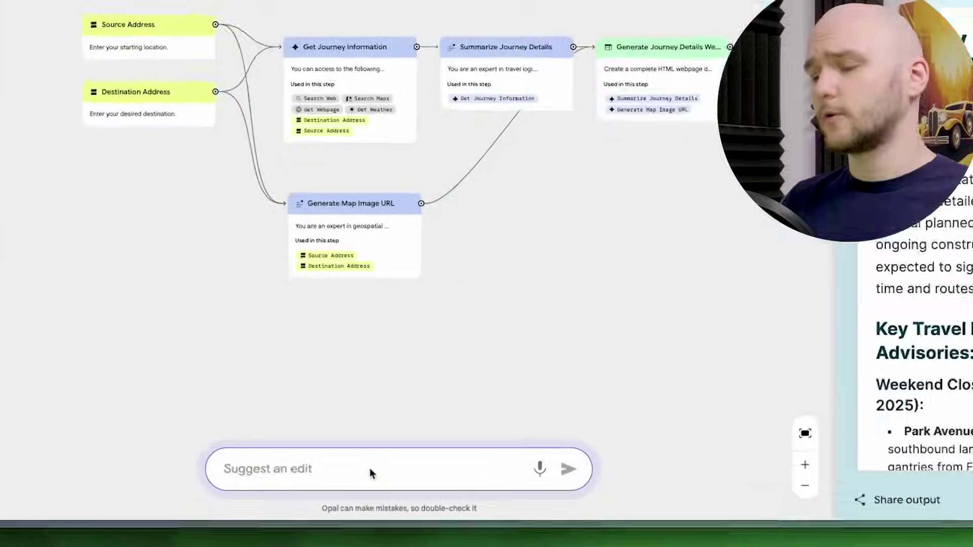
Request that Opal use the pasted Maps Static API key for the traffic image, then enter Empire State Building
text(Ple)
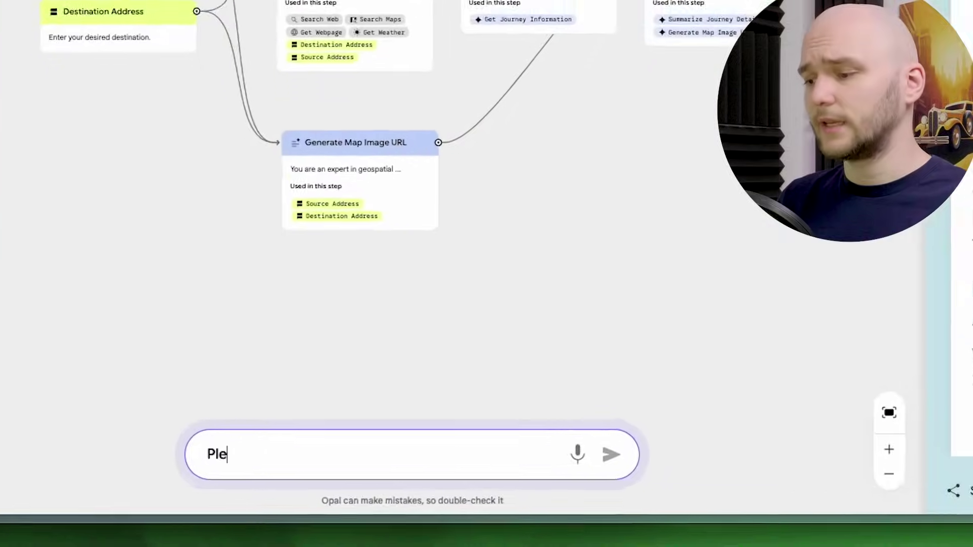
text(ase use my maps static api key to gene)
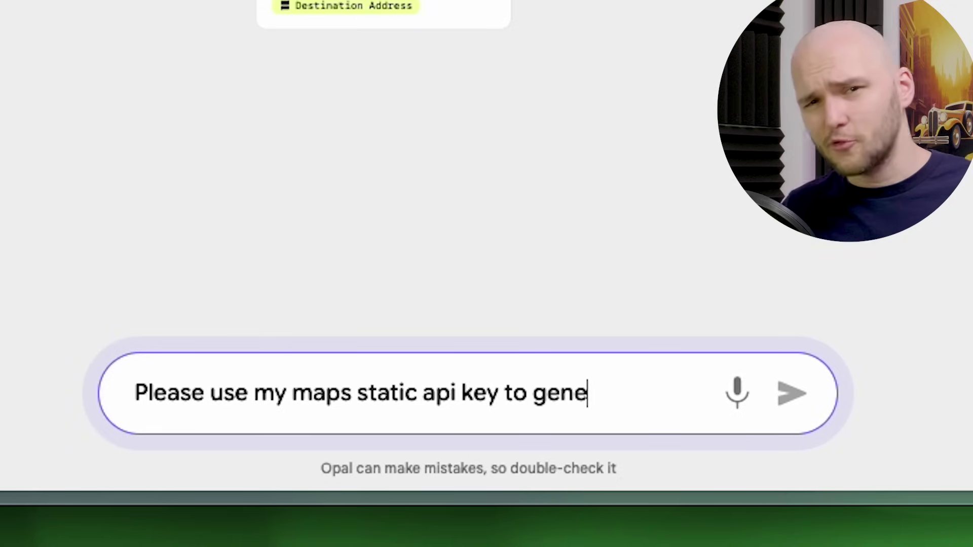
text(rate the traffic image:)
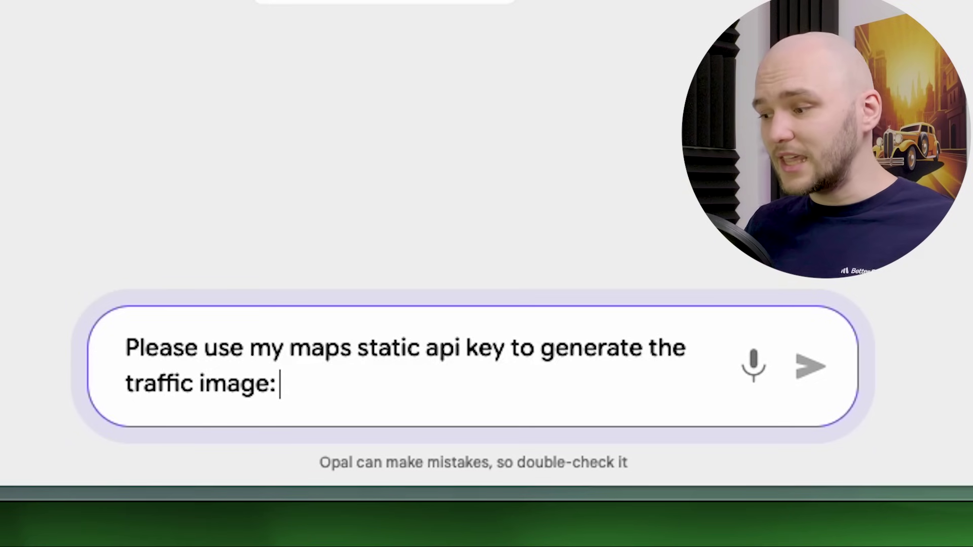
key(ctrl+v)
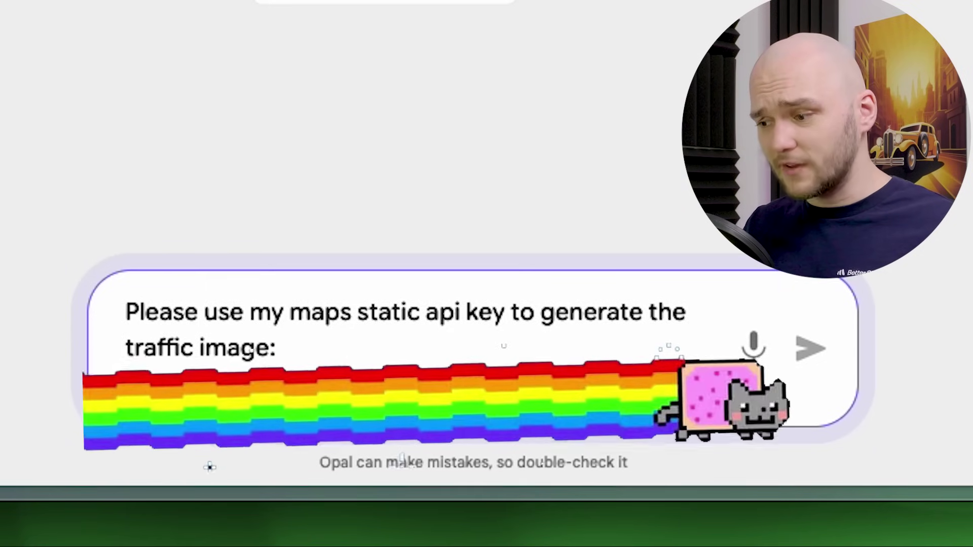
key(Return)
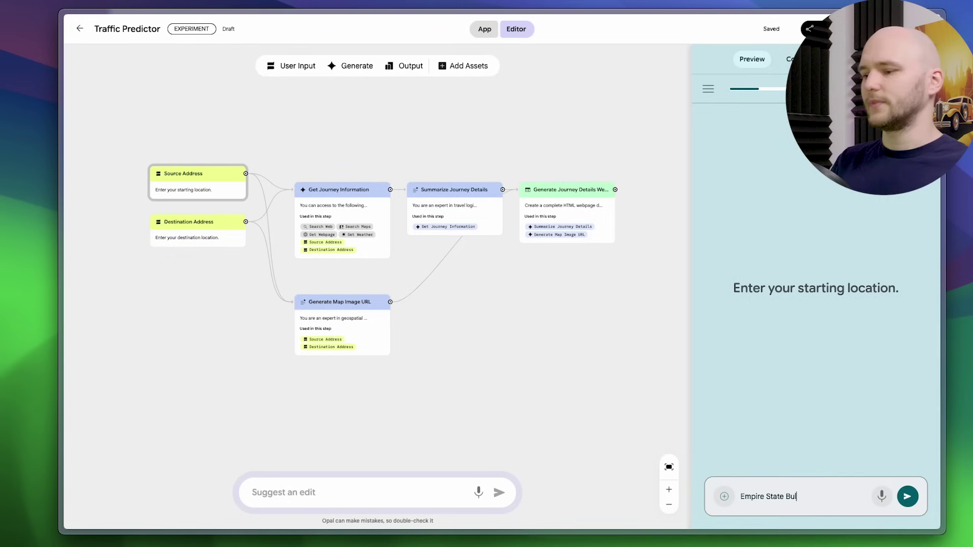
text(ding)
key(Return)
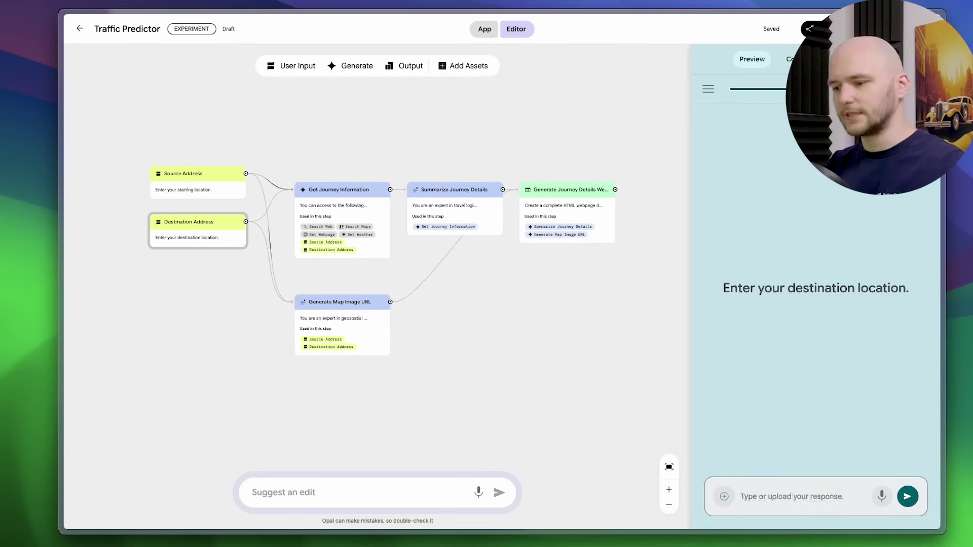
Enter Battery Park as the destination and open the resulting route-map image in a new tab
key(Return)
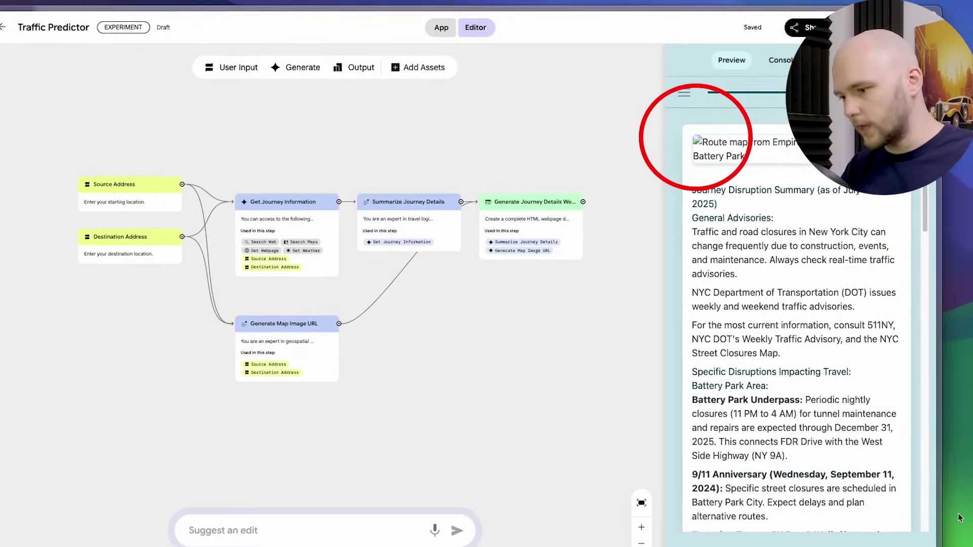
scroll(771, 394, down, 5)
scroll(757, 419, down, 10)
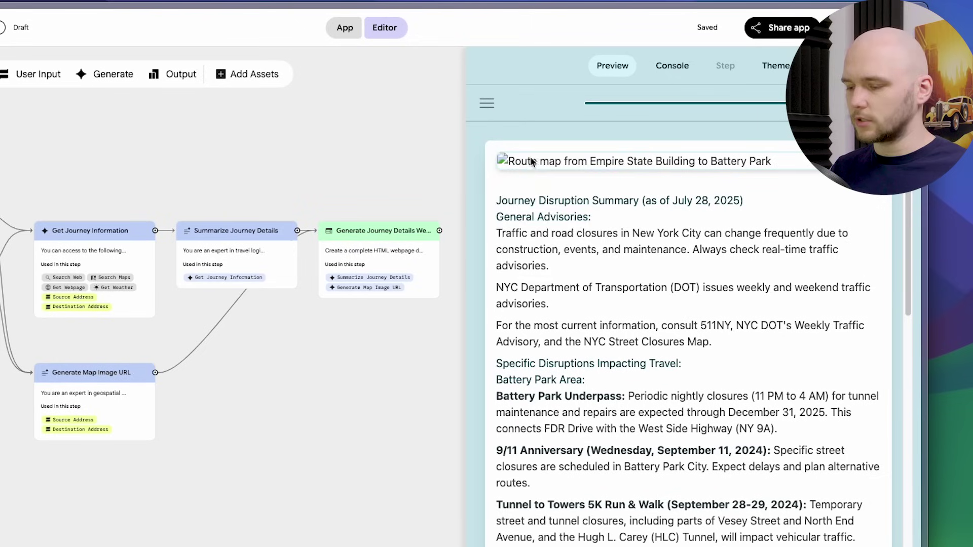
right_click(531, 155)
click(536, 180)
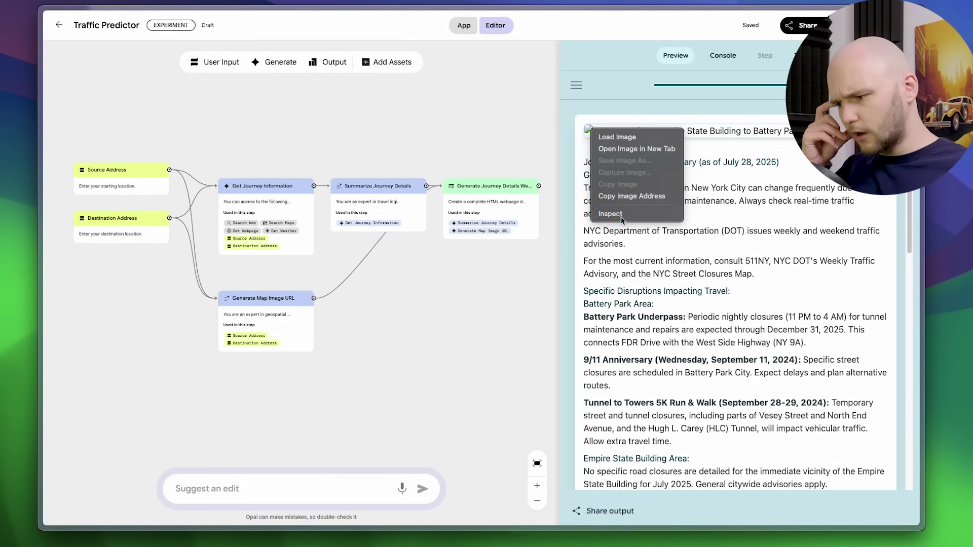
Inspect the preview and read the Console's Content Security Policy img-src error
click(610, 214)
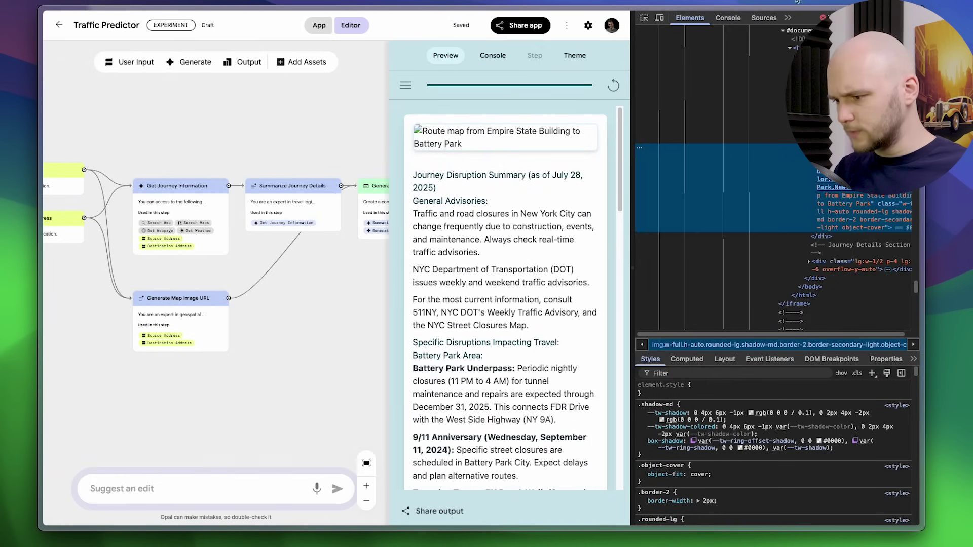
click(728, 21)
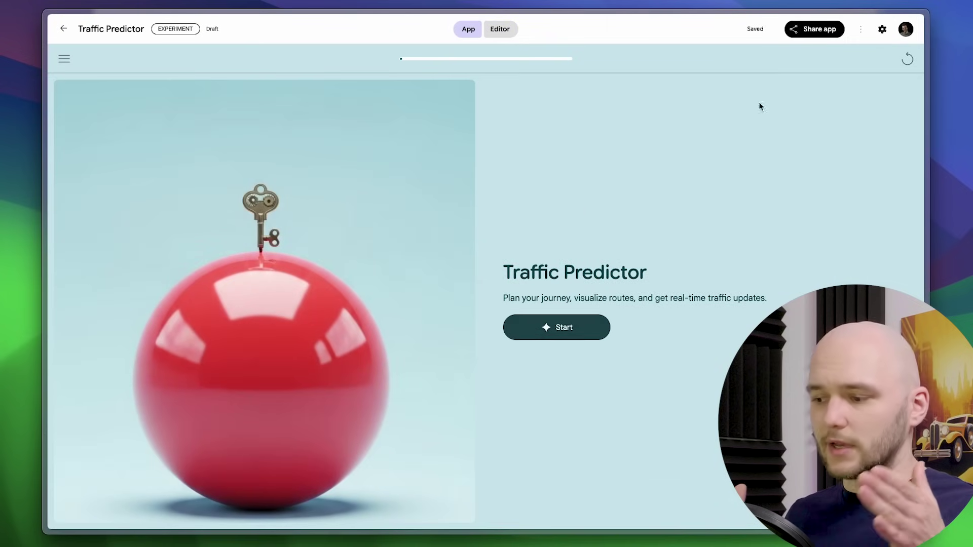
Publish Traffic Predictor publicly from its sharing settings
click(882, 31)
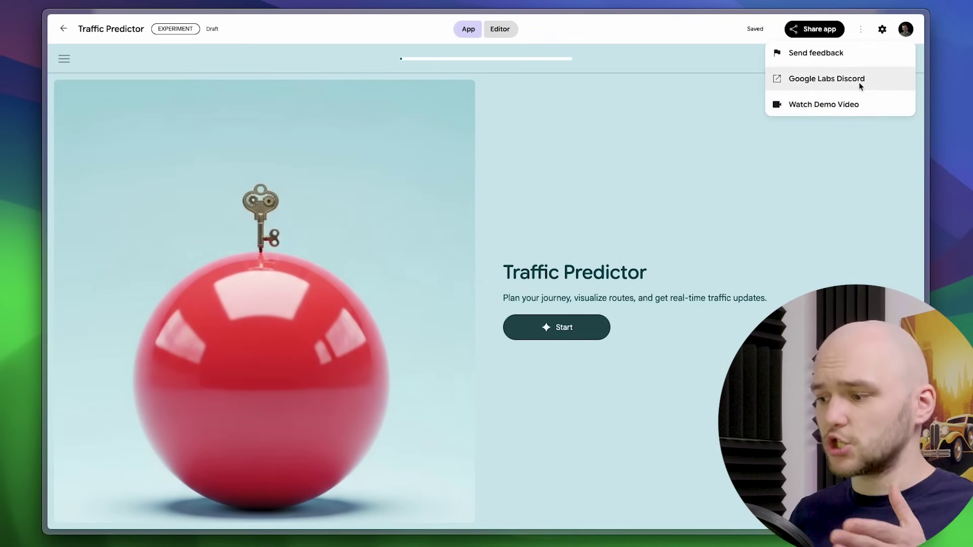
click(817, 30)
click(569, 252)
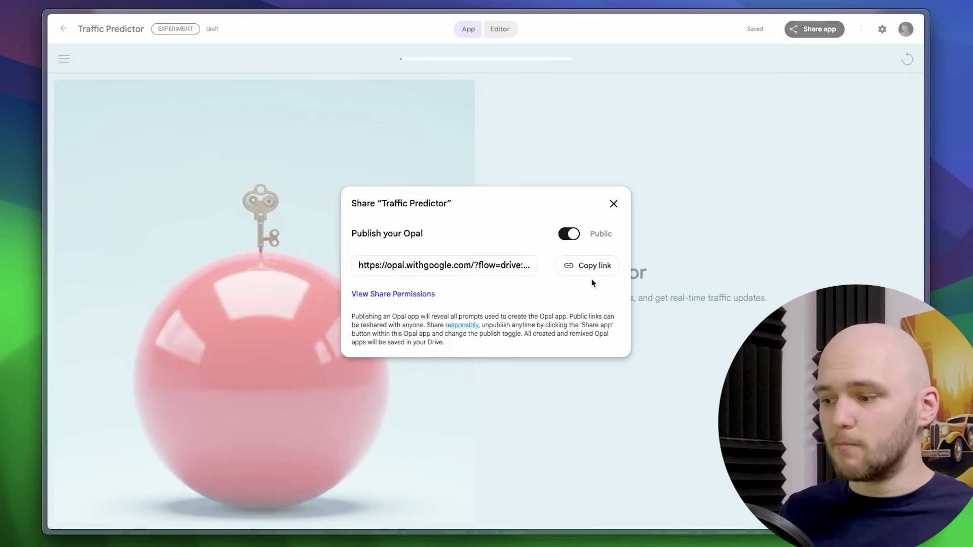
click(612, 203)
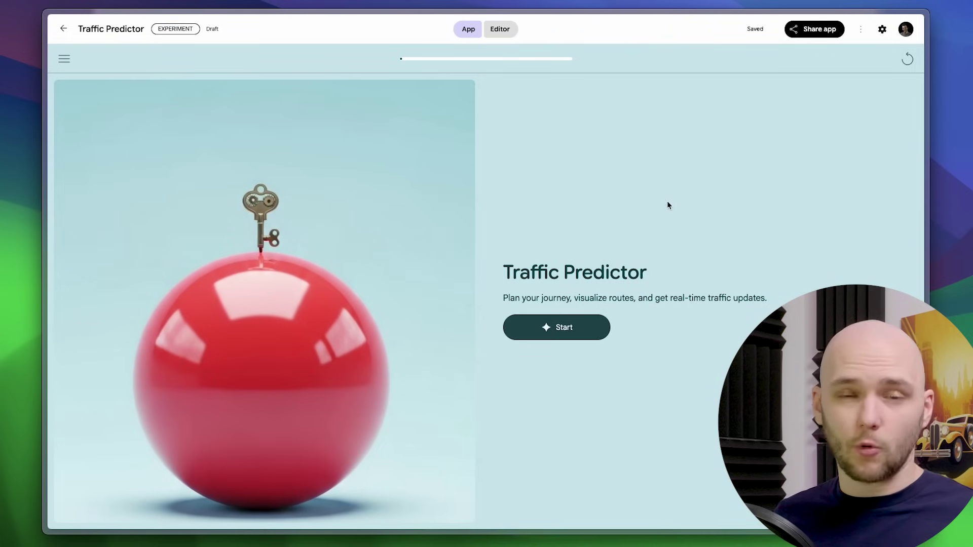
Paste the app's share link into a new Arc tab and open it
click(10, 0)
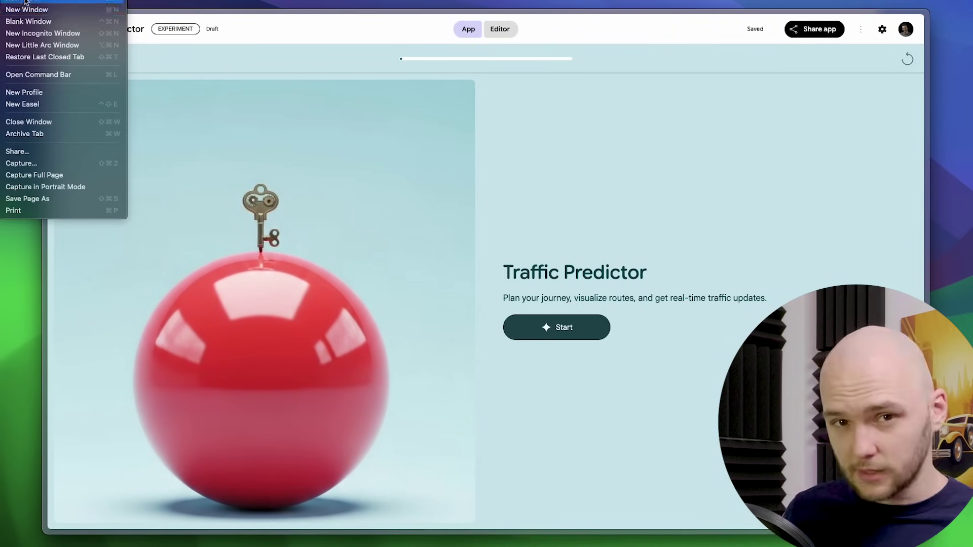
click(623, 172)
key(super+t)
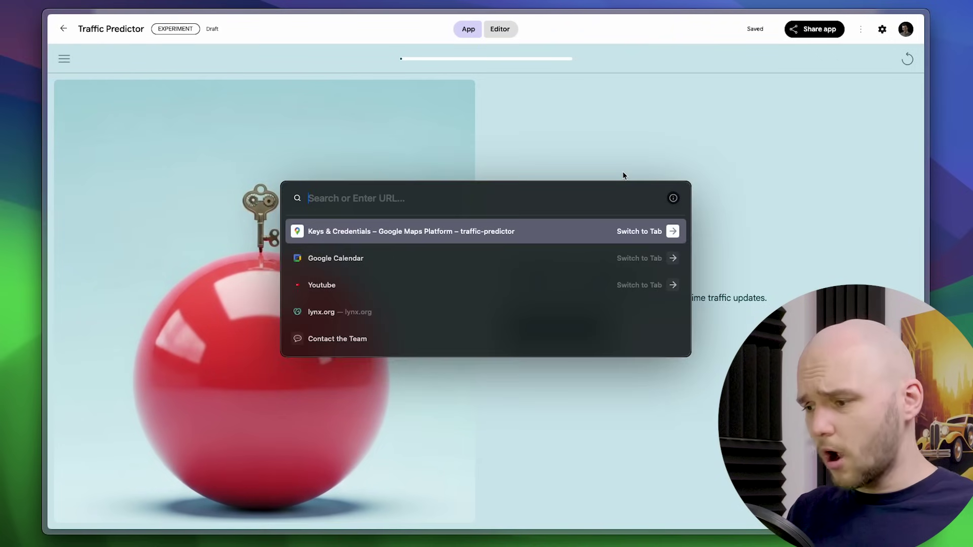
key(super+v)
key(Return)
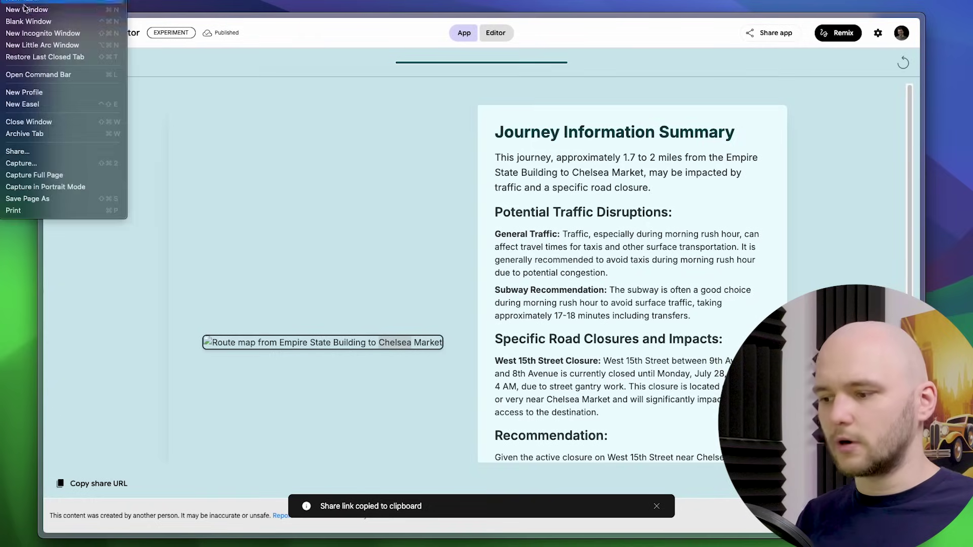
Load the Opal share link in a new incognito window
click(54, 33)
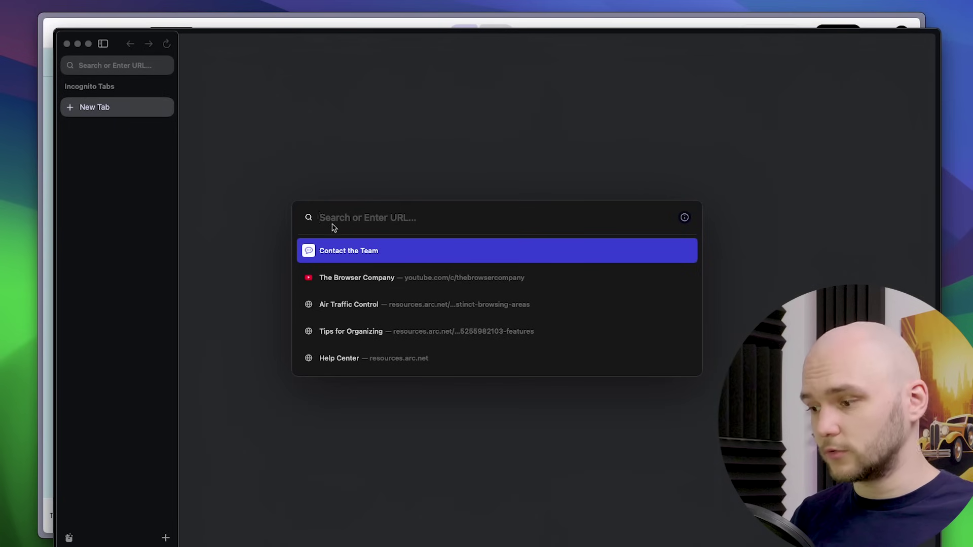
key(super+v)
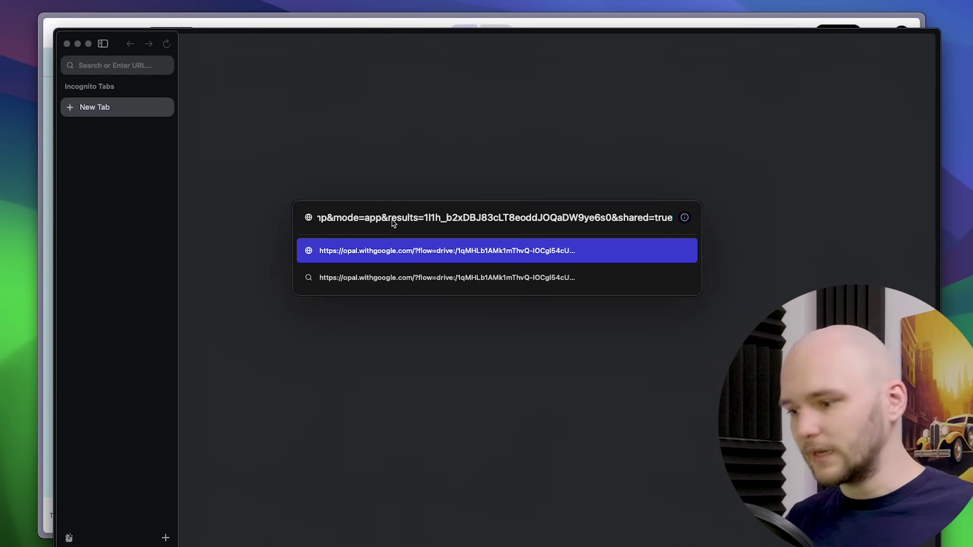
key(Return)
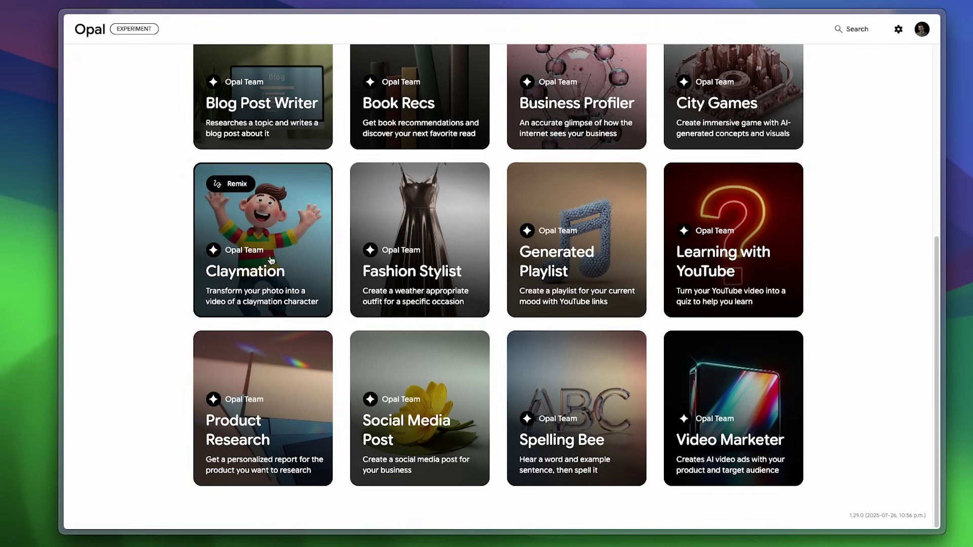
Browse the Opal home page gallery of Opal Team templates
mouse_move(743, 258)
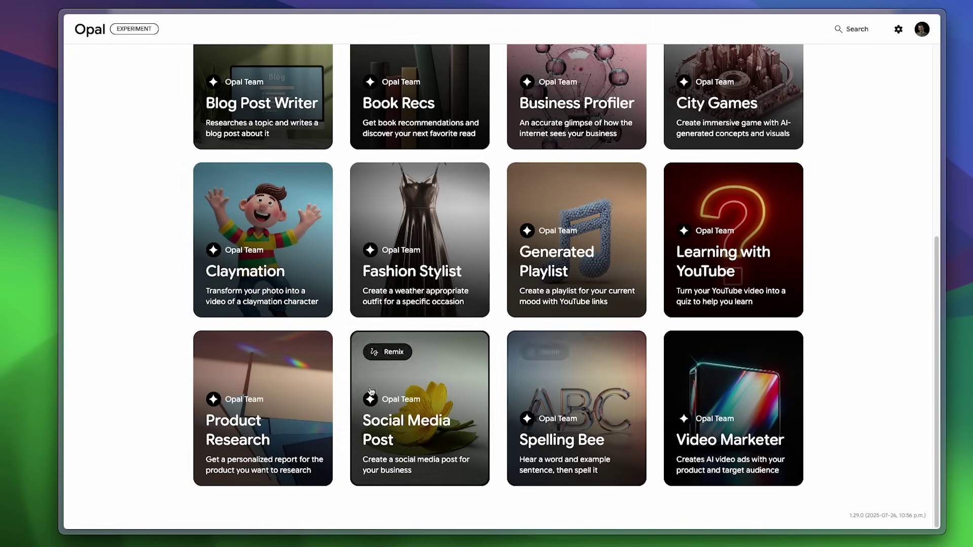